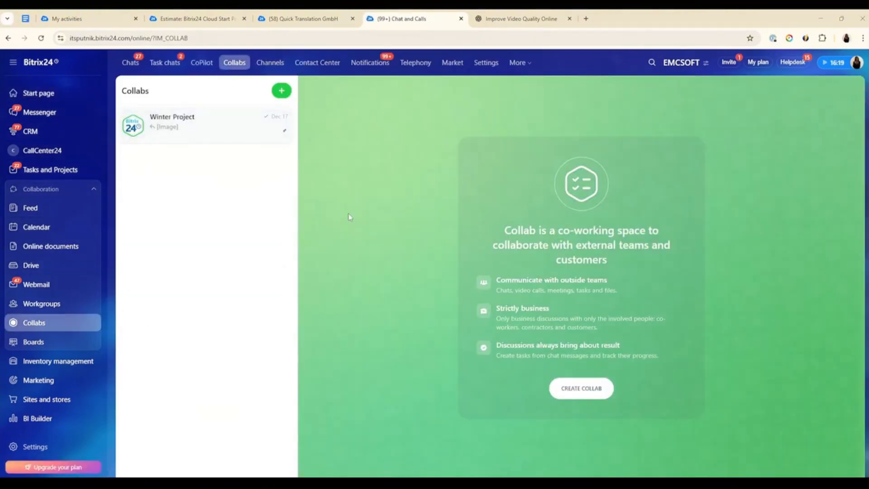
{"action": "left_click", "coordinate": [132, 63]}
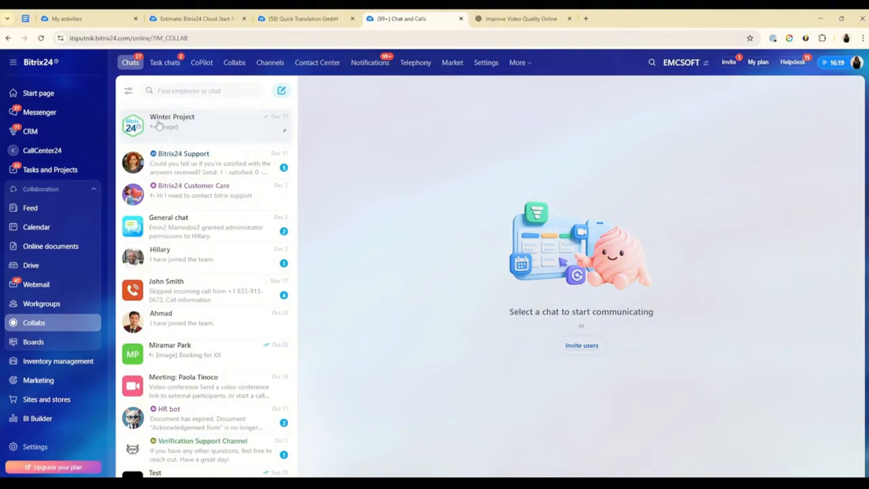
{"action": "left_click", "coordinate": [231, 64]}
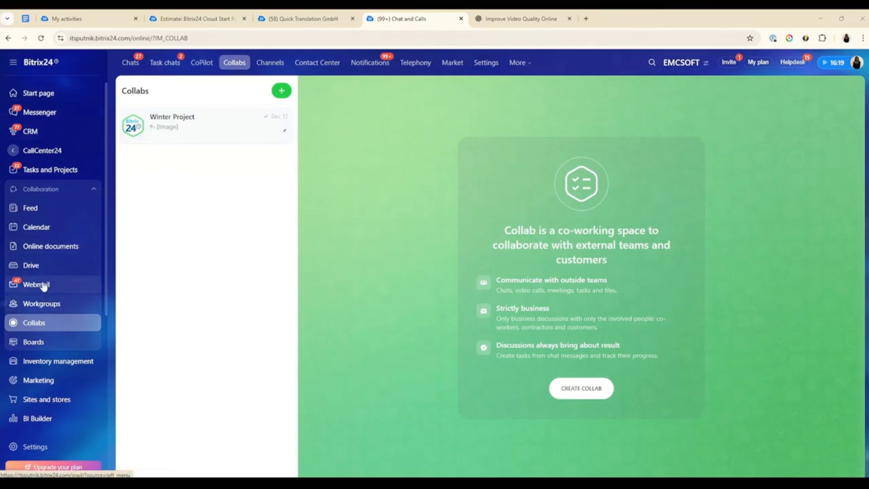
Step: Start a new Collab from the workgroups and projects page, giving it a picture and the name Marketing Project
{"action": "left_click", "coordinate": [45, 306]}
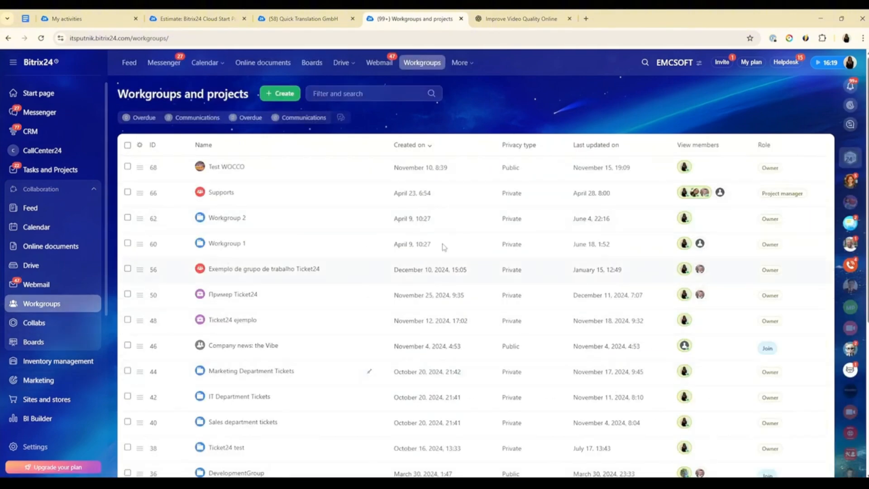
{"action": "left_click", "coordinate": [282, 91]}
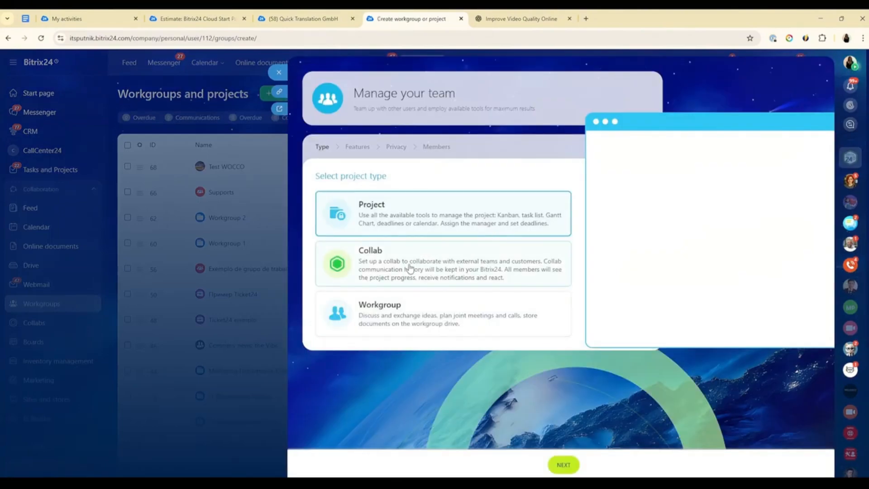
{"action": "left_click", "coordinate": [409, 268]}
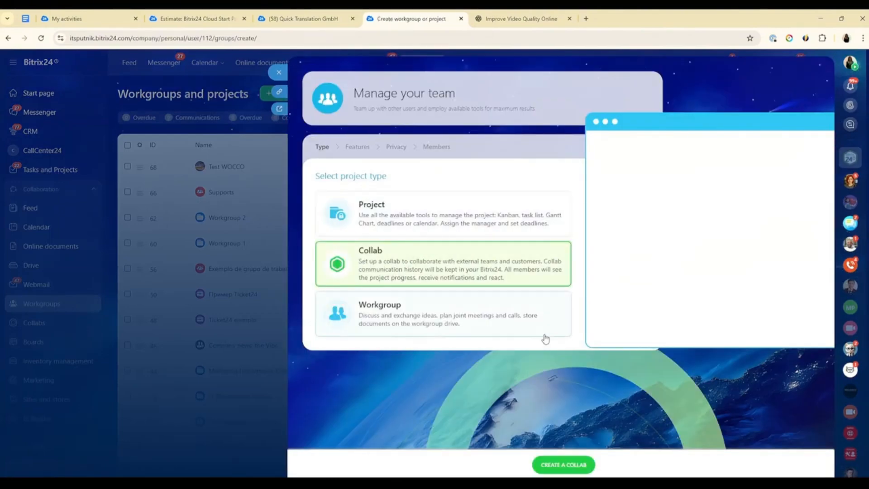
{"action": "left_click", "coordinate": [563, 464]}
{"action": "left_click", "coordinate": [281, 90]}
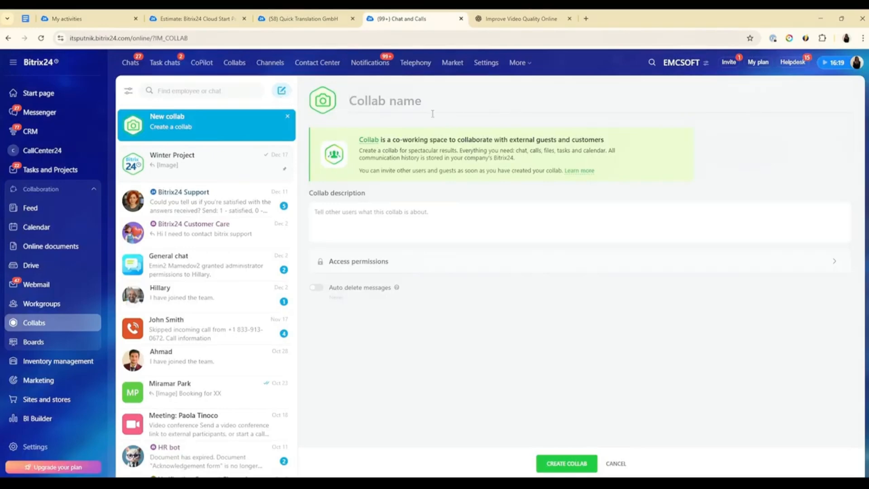
{"action": "left_click", "coordinate": [326, 107]}
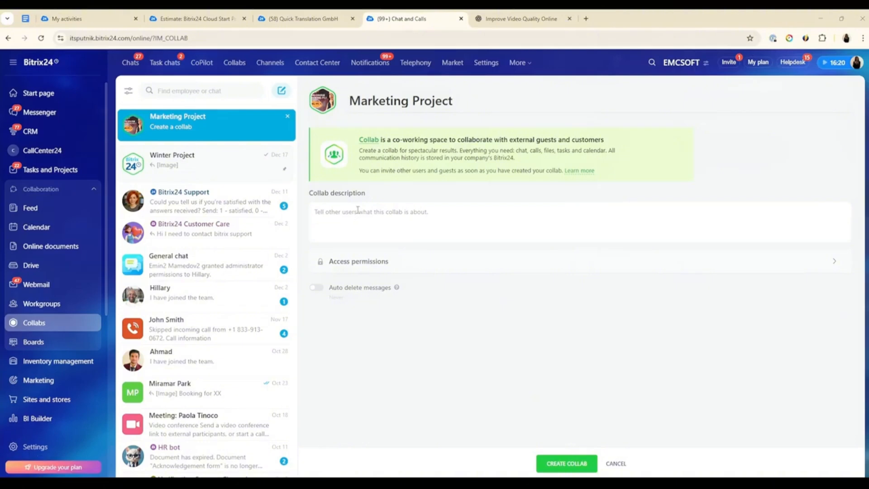
Step: Add two employees as moderators in the new collab's access permissions, one of them the user labelled Bitrix24 Partner
{"action": "left_click", "coordinate": [351, 265]}
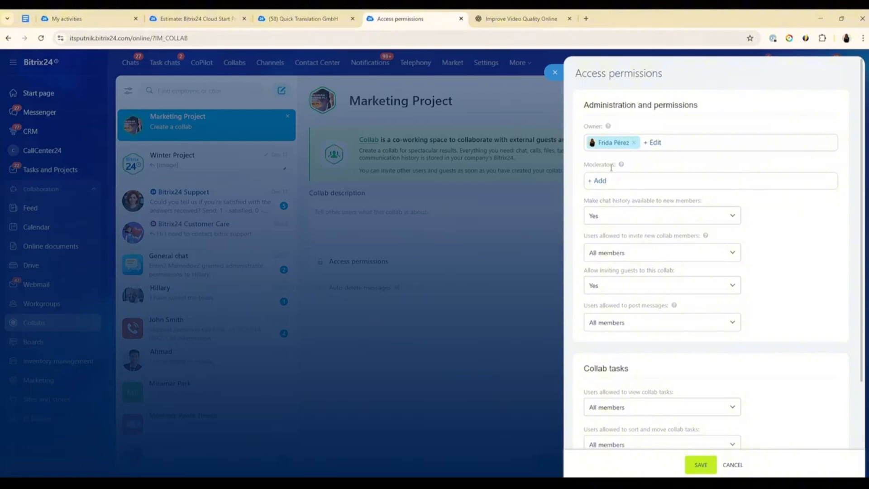
{"action": "left_click", "coordinate": [600, 181]}
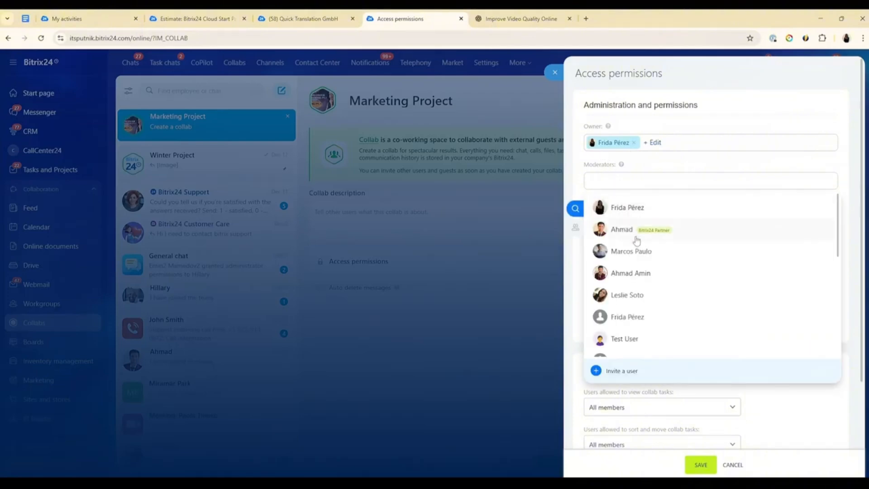
{"action": "left_click", "coordinate": [633, 295]}
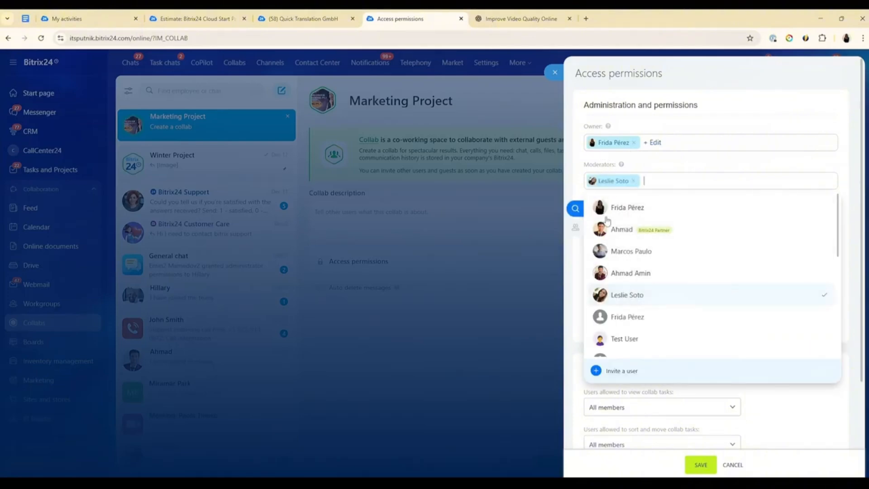
{"action": "left_click", "coordinate": [581, 165]}
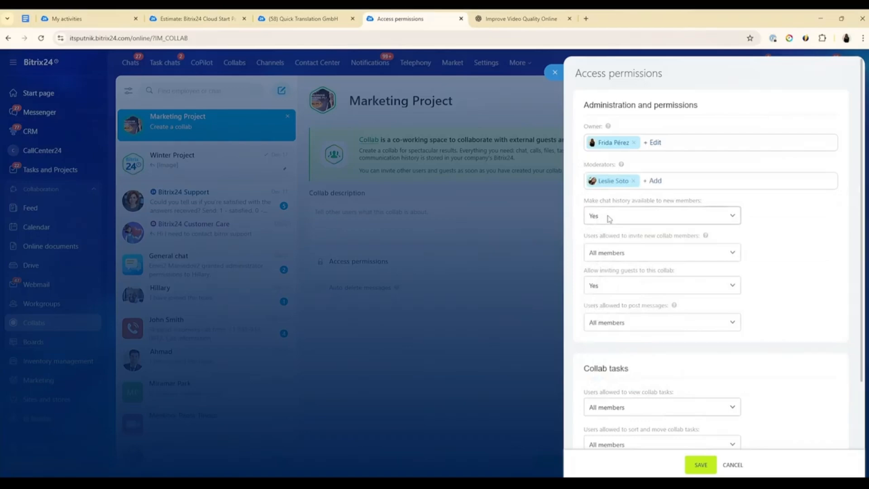
{"action": "left_click", "coordinate": [655, 181]}
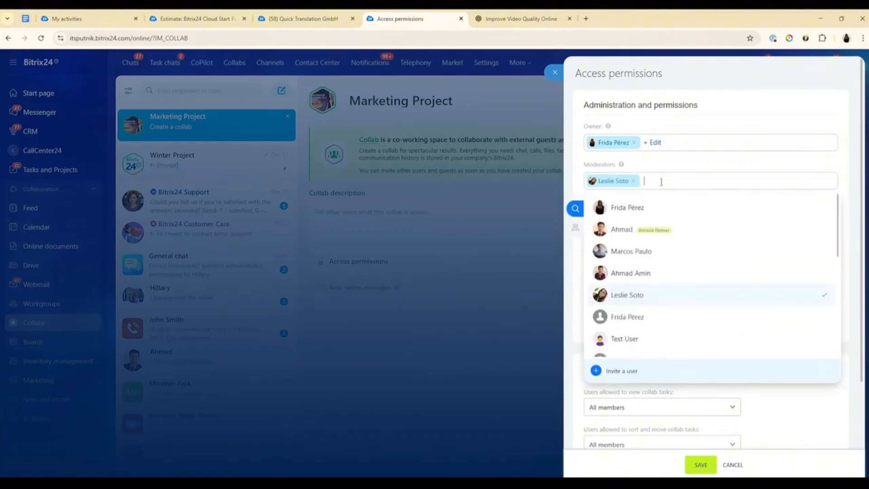
{"action": "left_click", "coordinate": [655, 229]}
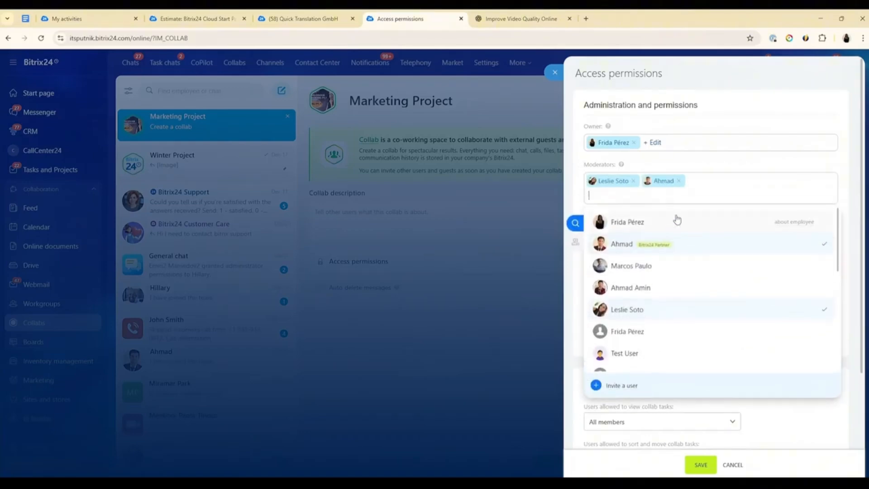
{"action": "left_click", "coordinate": [582, 195]}
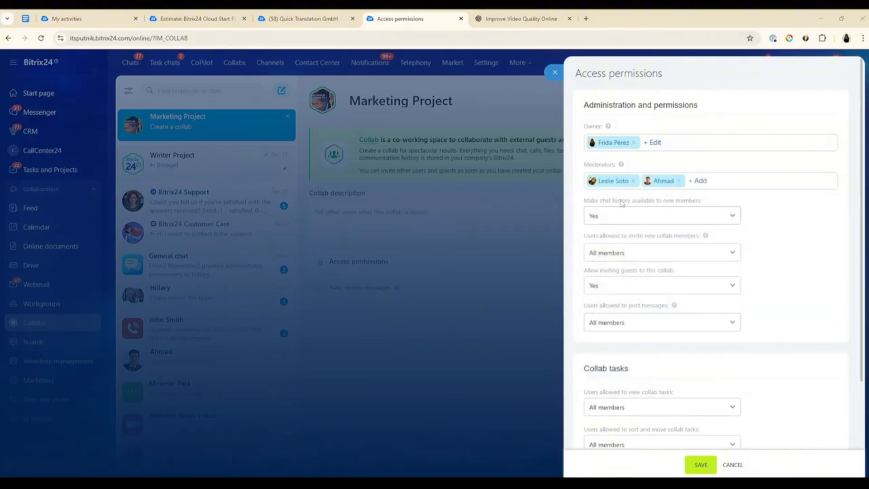
Step: Review the permission choices for chat history access, inviting new members, inviting guests and posting messages
{"action": "left_click", "coordinate": [619, 211]}
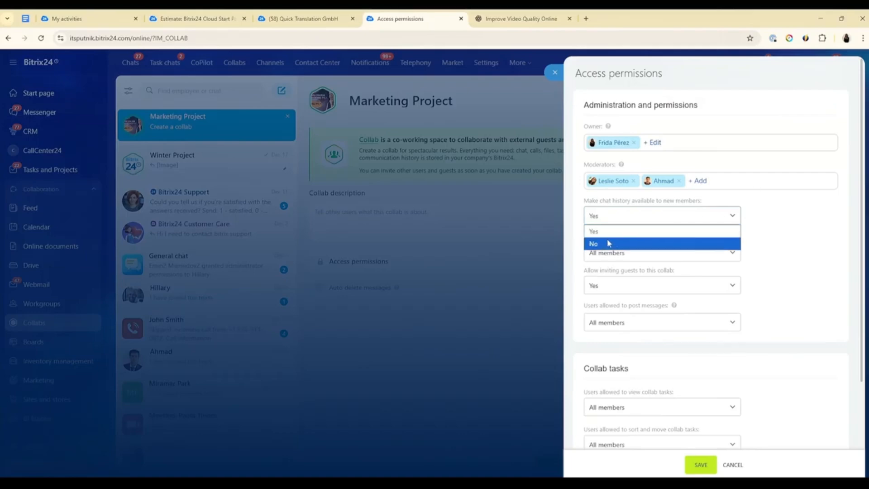
{"action": "left_click", "coordinate": [703, 234]}
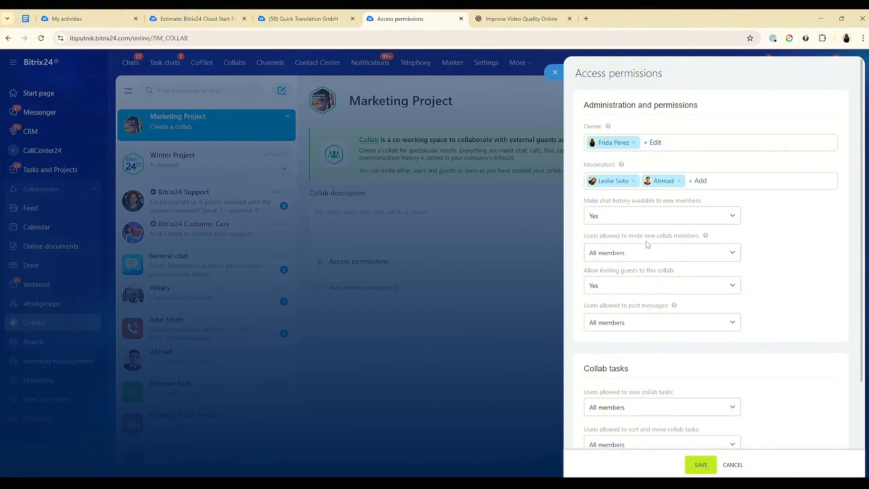
{"action": "left_click", "coordinate": [679, 257]}
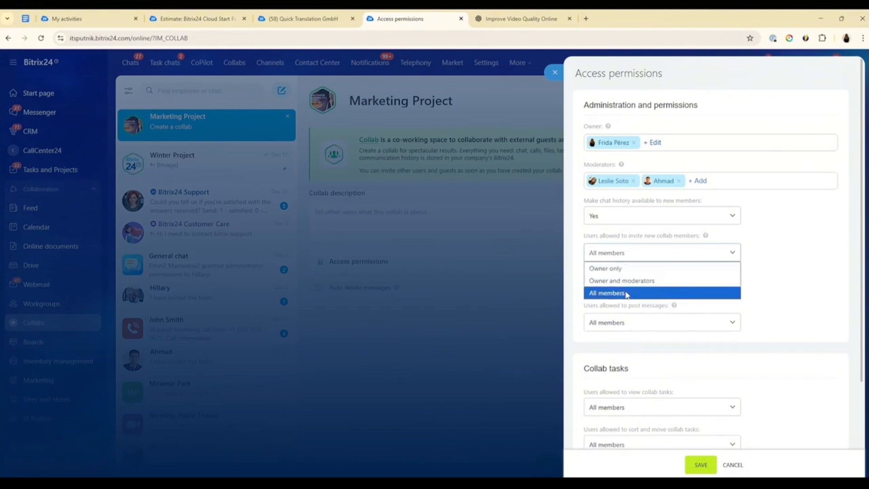
{"action": "left_click", "coordinate": [757, 251]}
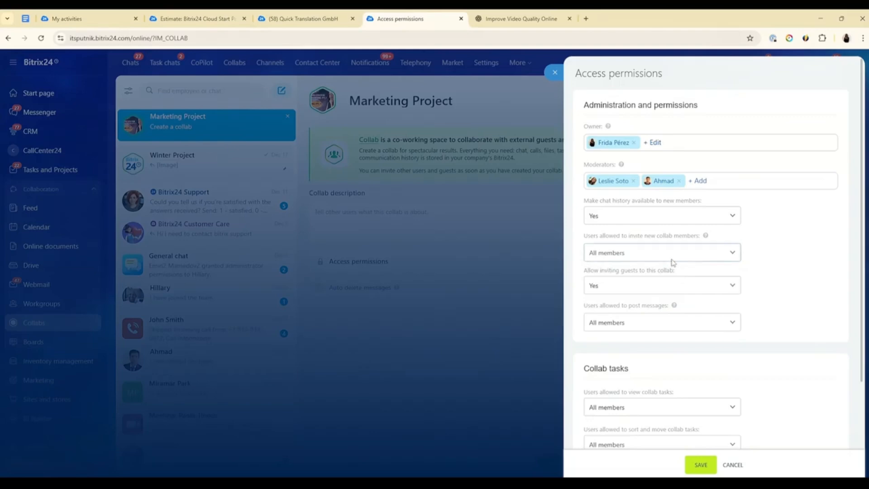
{"action": "scroll", "coordinate": [659, 249], "scroll_direction": "down", "scroll_amount": 1}
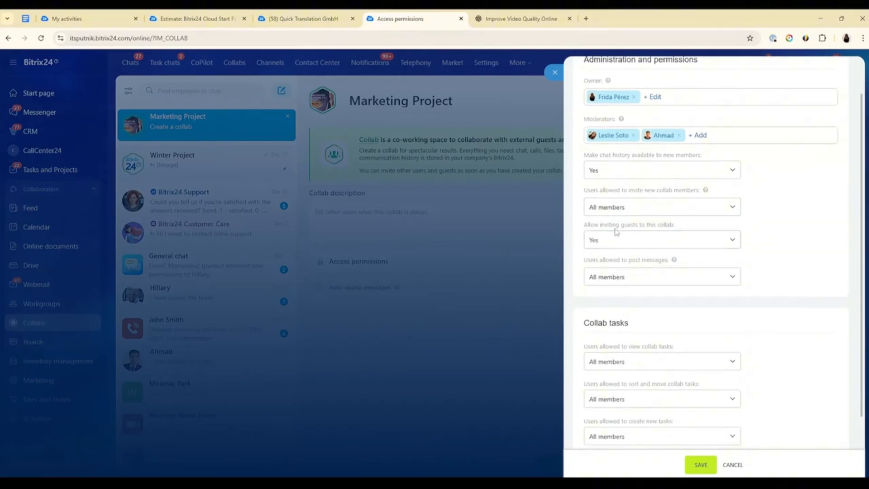
{"action": "left_click", "coordinate": [681, 238]}
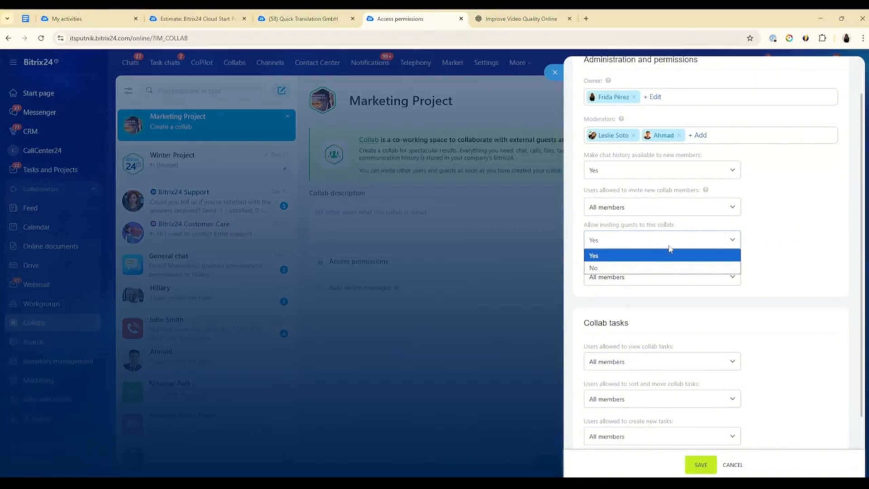
{"action": "left_click", "coordinate": [768, 249]}
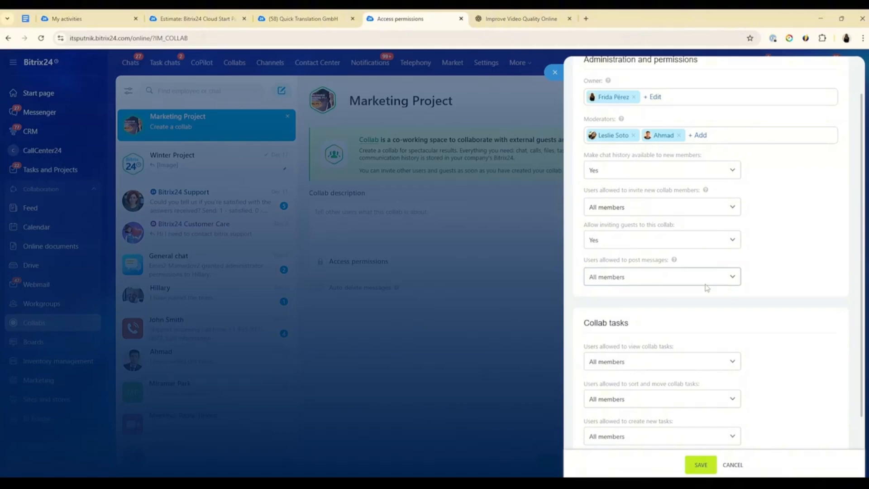
{"action": "scroll", "coordinate": [707, 288], "scroll_direction": "down", "scroll_amount": 1}
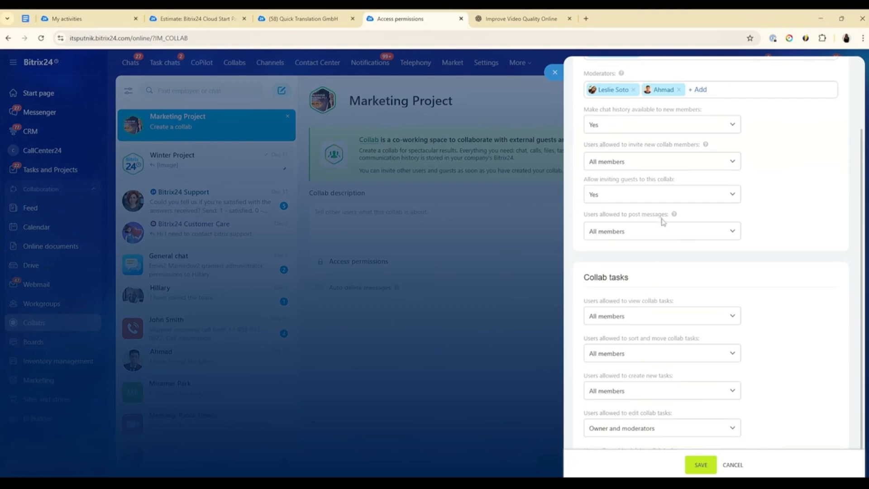
{"action": "left_click", "coordinate": [679, 234]}
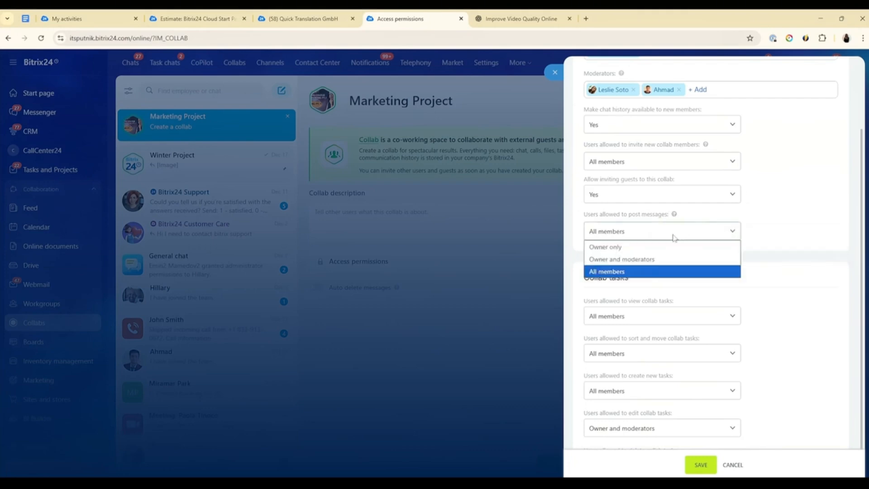
{"action": "left_click", "coordinate": [784, 240]}
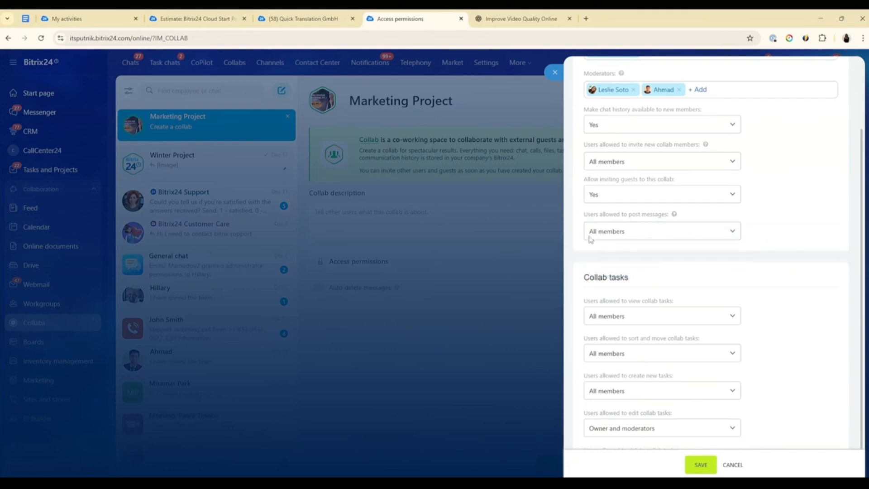
Step: Set the users allowed to view collab tasks to All members
{"action": "scroll", "coordinate": [756, 224], "scroll_direction": "down", "scroll_amount": 1}
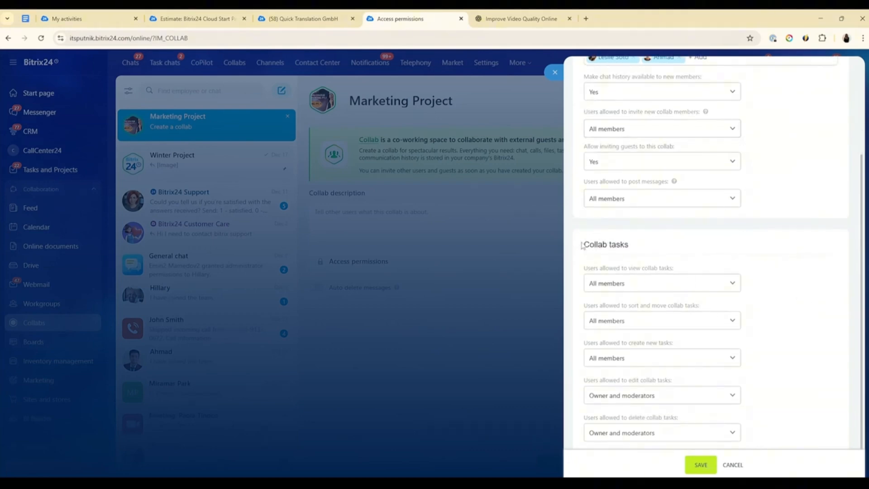
{"action": "left_click_drag", "start_coordinate": [582, 244], "coordinate": [630, 258]}
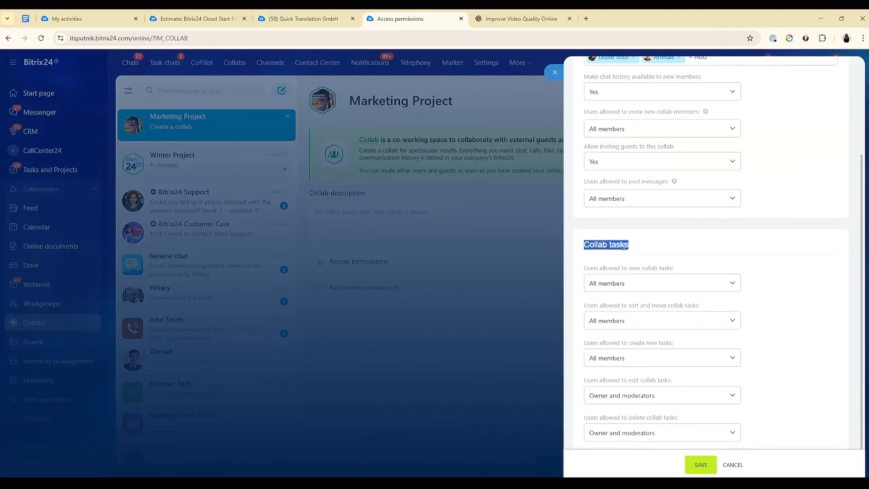
{"action": "left_click", "coordinate": [616, 241]}
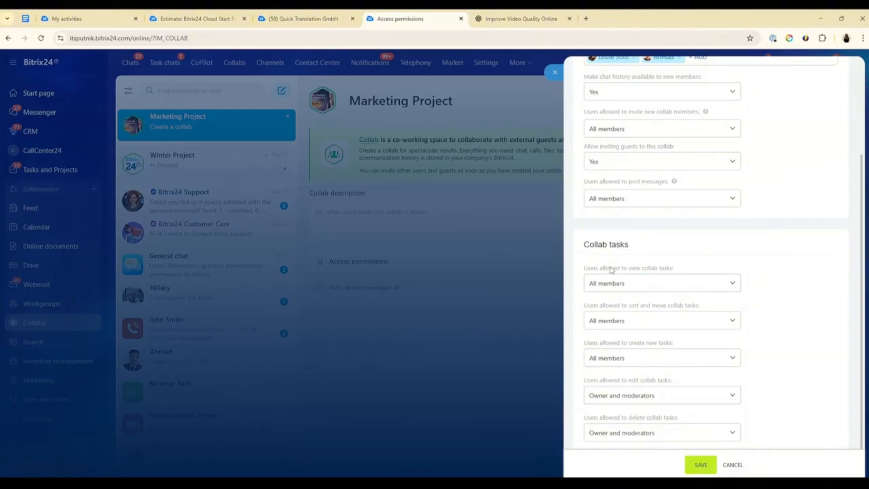
{"action": "left_click", "coordinate": [687, 282]}
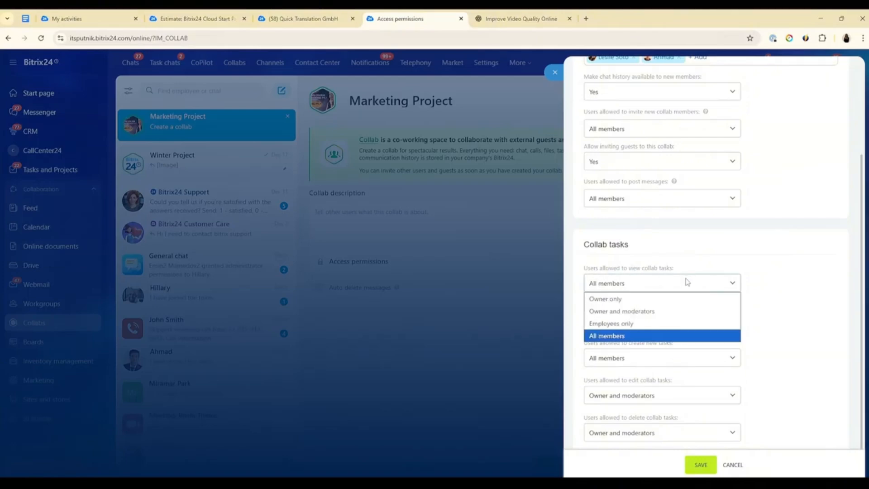
{"action": "left_click", "coordinate": [612, 336]}
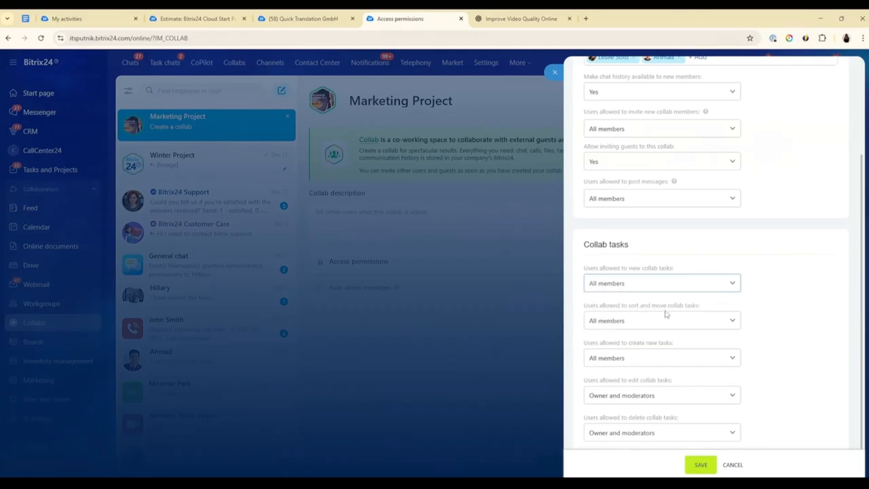
Step: Restrict both sorting and moving collab tasks and creating new tasks to Employees only
{"action": "left_click", "coordinate": [723, 321]}
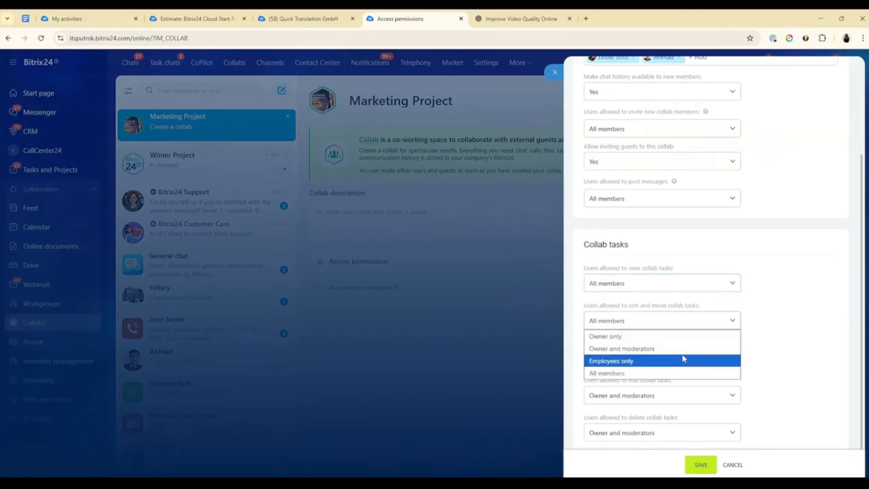
{"action": "left_click", "coordinate": [670, 360]}
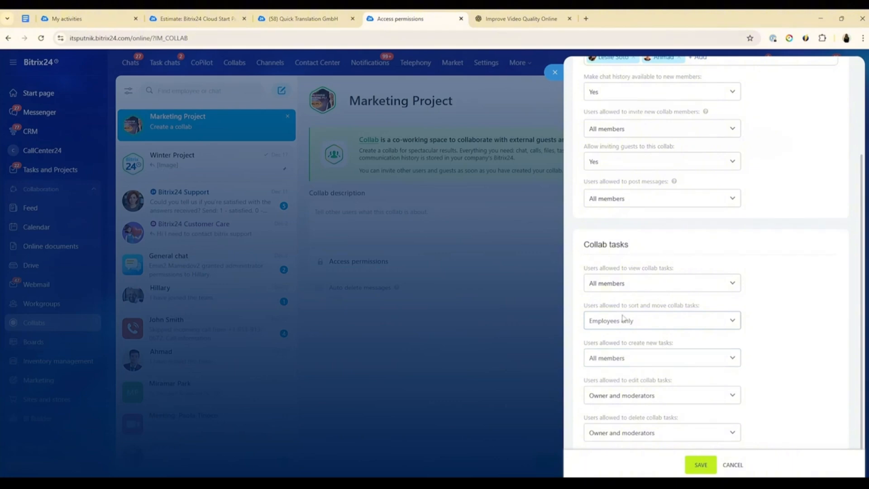
{"action": "left_click", "coordinate": [690, 362]}
{"action": "left_click", "coordinate": [649, 397]}
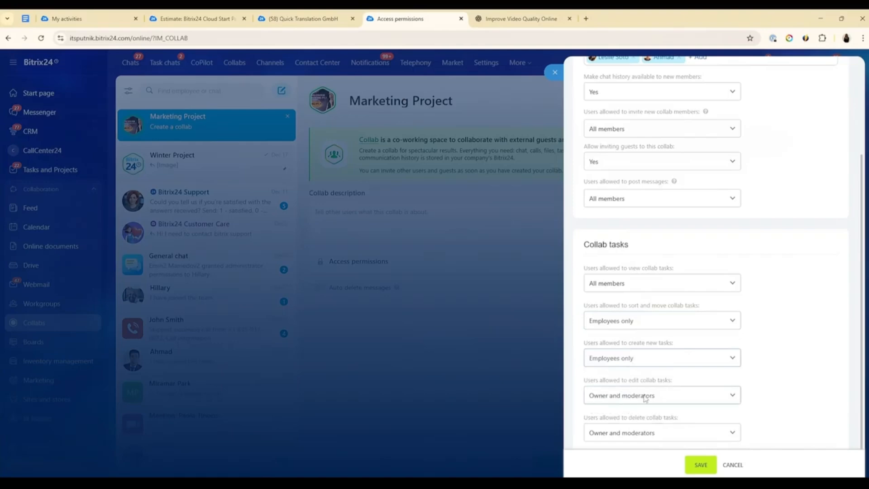
Step: Set collab task editing to Owner and moderators and task deletion to All members, and save the access permissions
{"action": "left_click", "coordinate": [732, 396]}
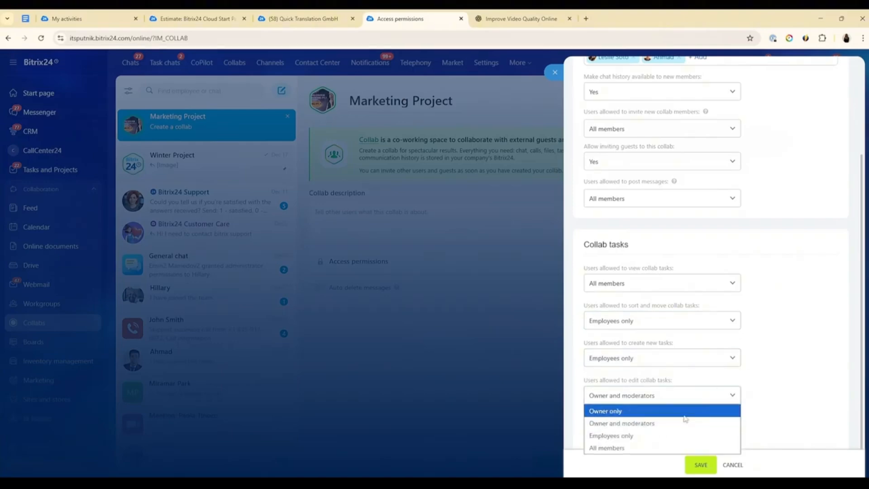
{"action": "left_click", "coordinate": [604, 425]}
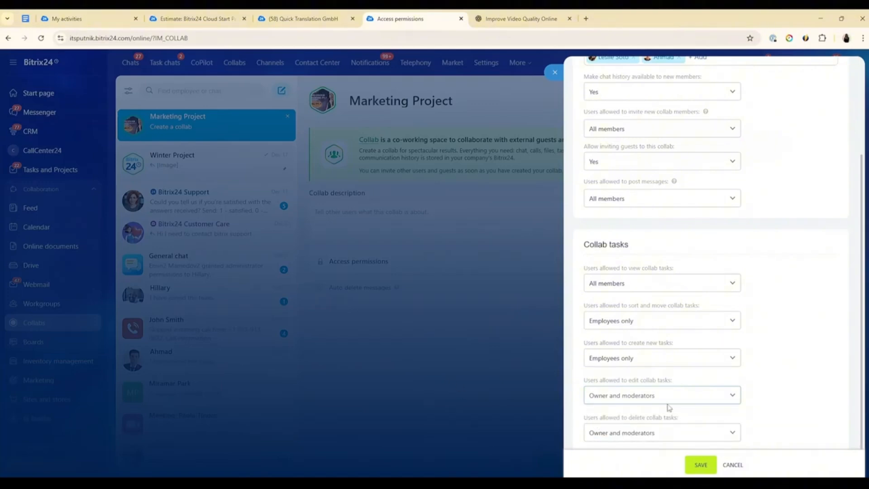
{"action": "left_click", "coordinate": [704, 431]}
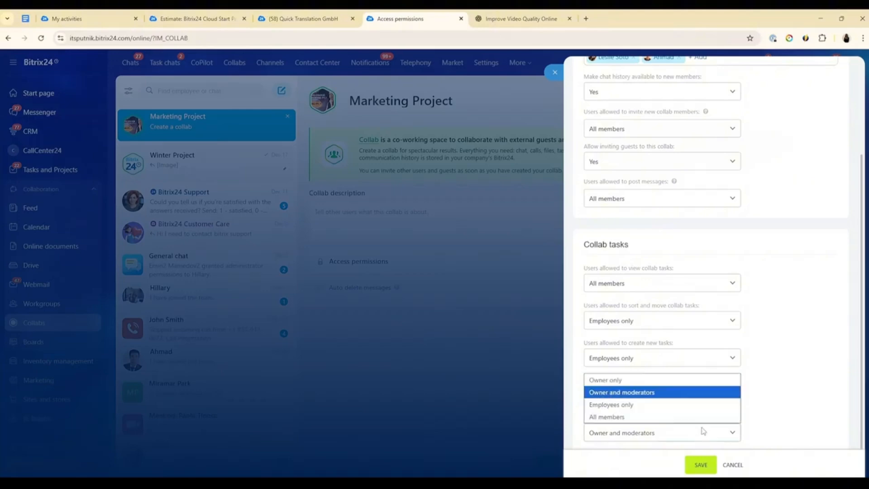
{"action": "left_click", "coordinate": [657, 414]}
{"action": "left_click", "coordinate": [736, 432]}
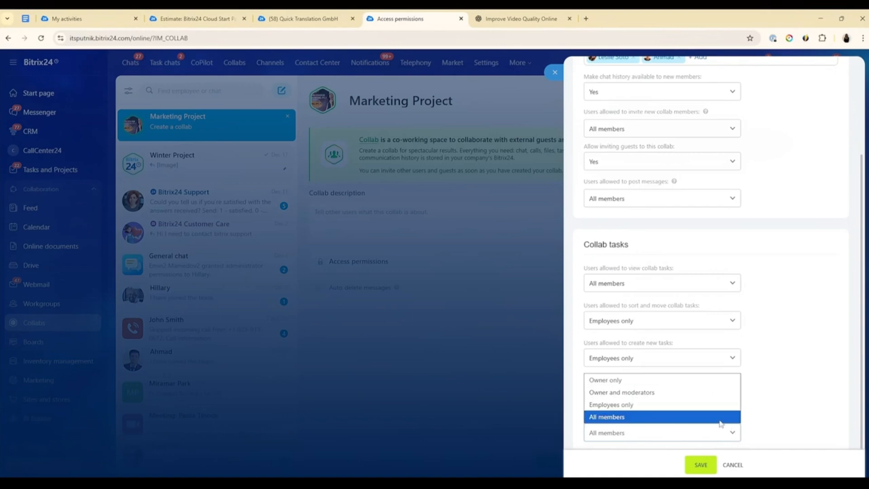
{"action": "left_click", "coordinate": [693, 417]}
{"action": "left_click", "coordinate": [700, 465]}
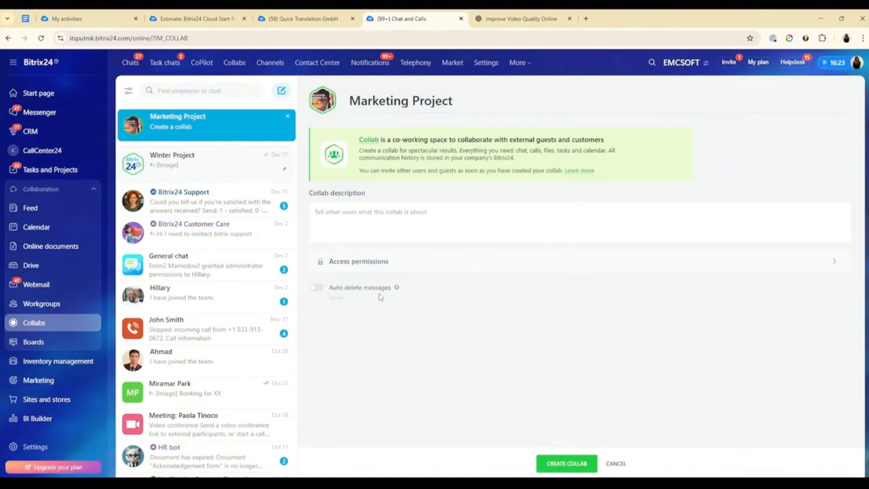
Step: Check the auto delete options, leave message deletion at Never, and create the Marketing Project collab
{"action": "left_click", "coordinate": [319, 294]}
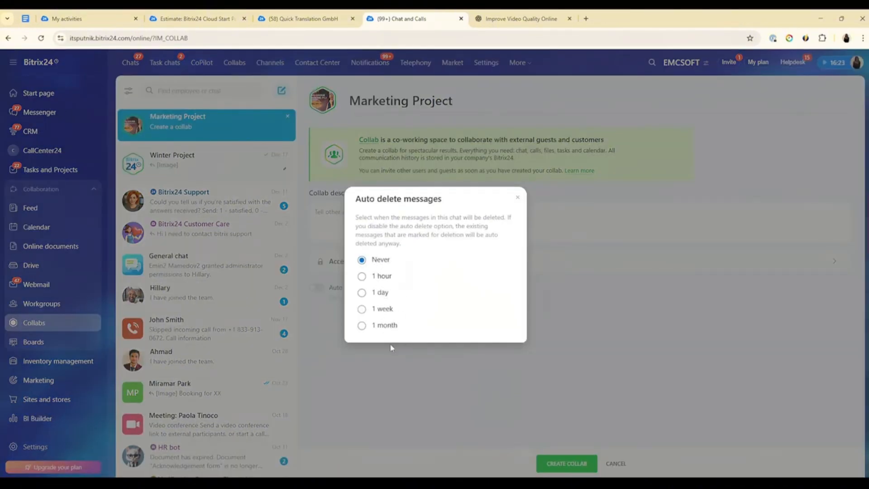
{"action": "left_click", "coordinate": [517, 197]}
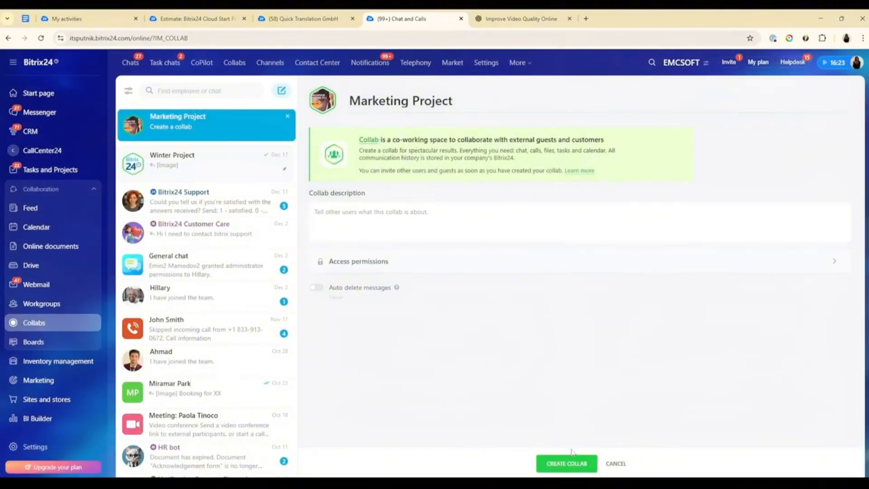
{"action": "left_click", "coordinate": [575, 469]}
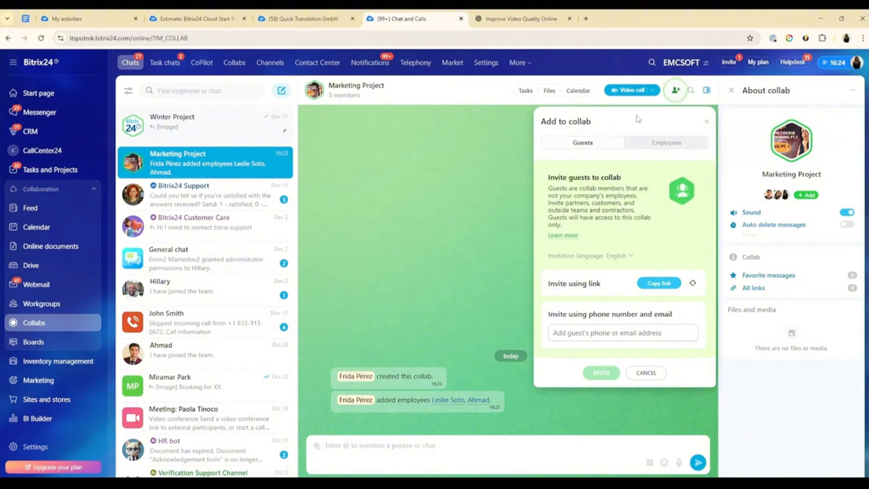
Step: Look through the employees available to add to the collab and return to the guest invitation options
{"action": "left_click", "coordinate": [640, 144]}
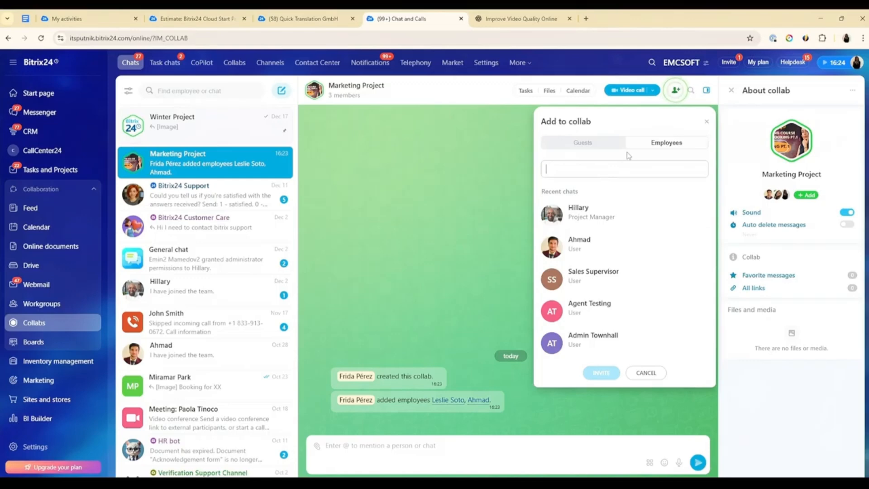
{"action": "scroll", "coordinate": [633, 224], "scroll_direction": "down", "scroll_amount": 2}
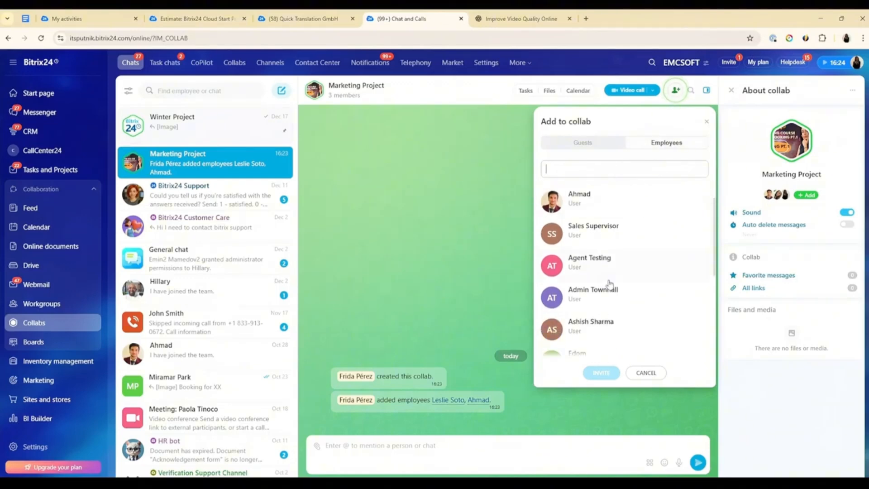
{"action": "scroll", "coordinate": [609, 283], "scroll_direction": "up", "scroll_amount": 2}
{"action": "left_click", "coordinate": [606, 145]}
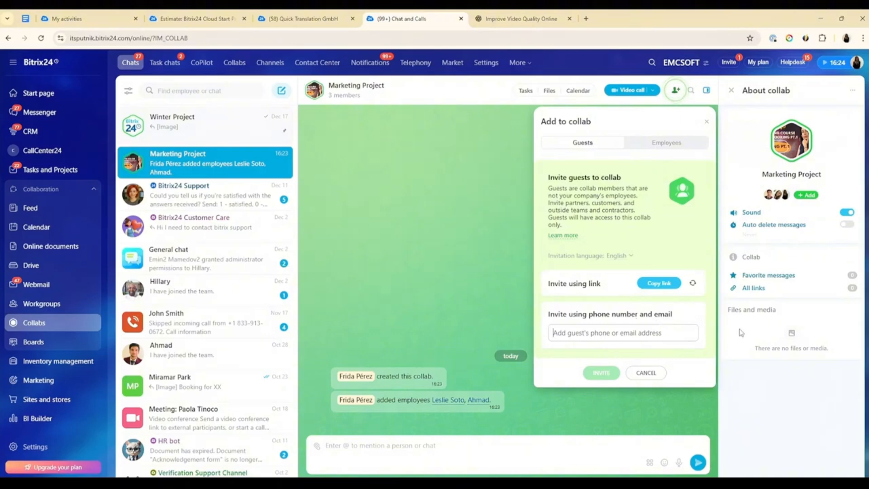
Step: Copy the collab's guest invitation link and paste it into a new browser tab
{"action": "left_click", "coordinate": [659, 283]}
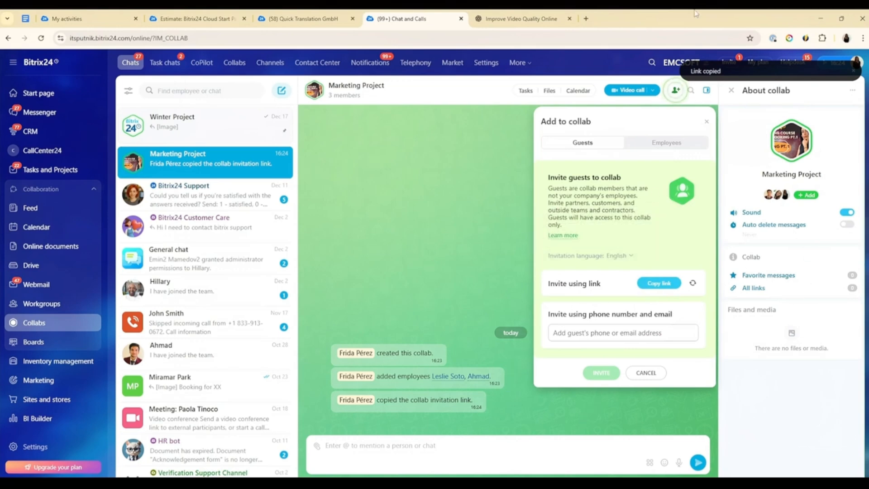
{"action": "key", "text": "ctrl+t"}
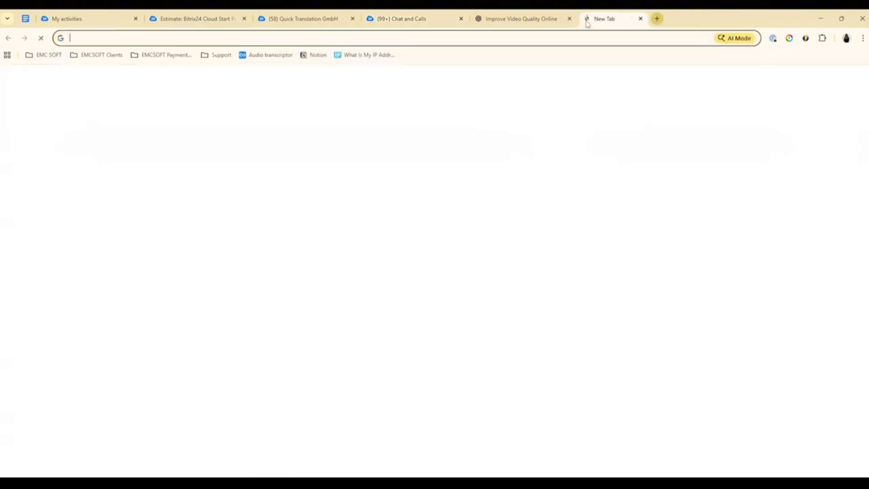
{"action": "key", "text": "ctrl+v"}
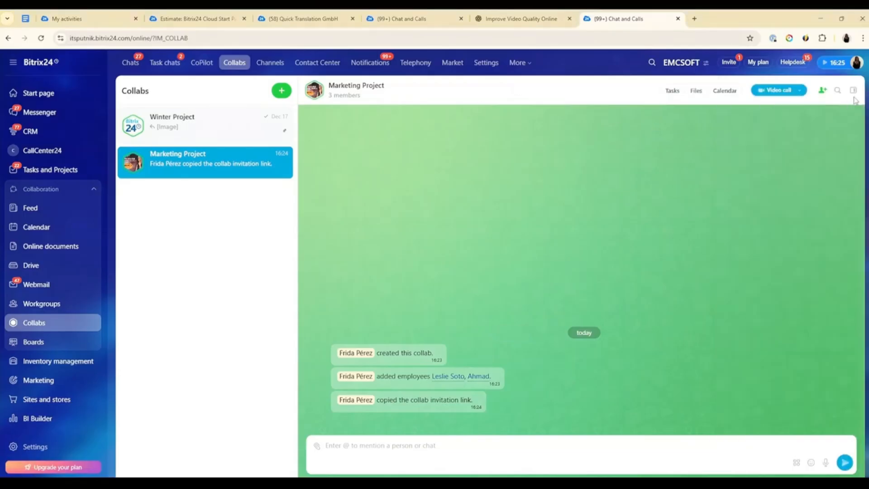
Step: Show the Marketing Project collab's details beside the chat and send the message "Hello"
{"action": "left_click", "coordinate": [852, 92]}
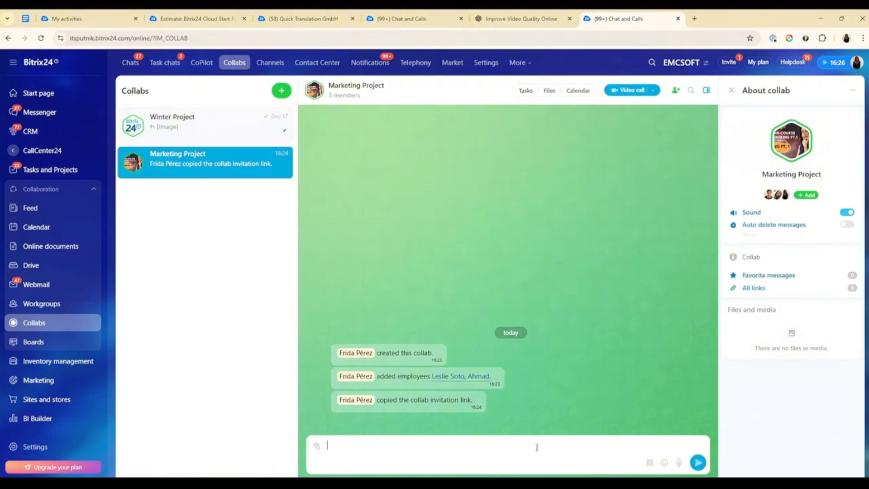
{"action": "type", "text": "ello"}
{"action": "key", "text": "Return"}
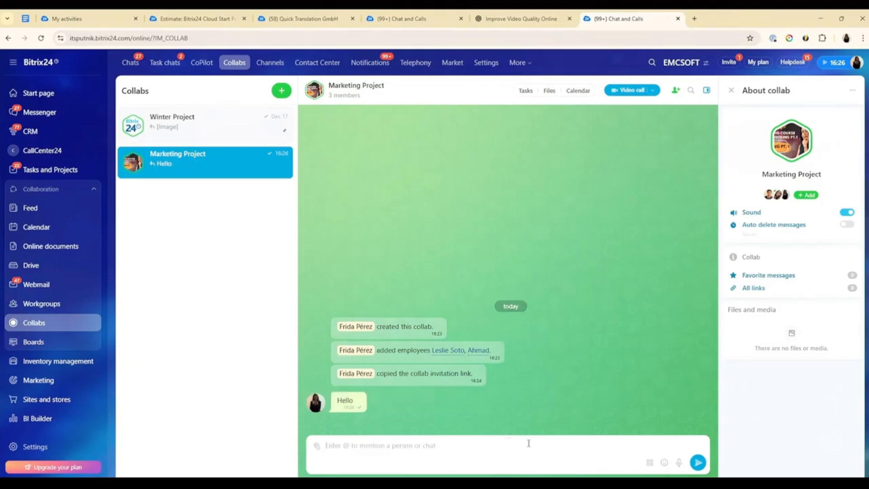
Step: Add the "Hello" message to Favorites and check it in the collab's favorite messages
{"action": "left_click", "coordinate": [375, 399]}
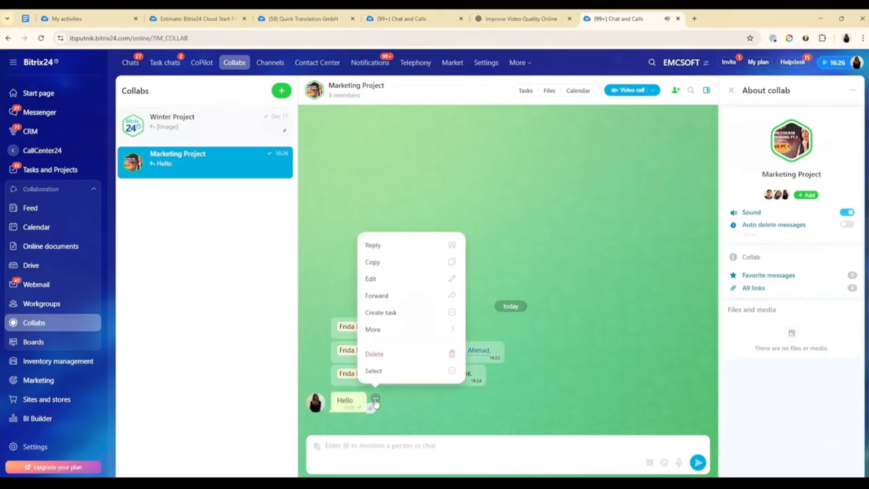
{"action": "mouse_move", "coordinate": [388, 332]}
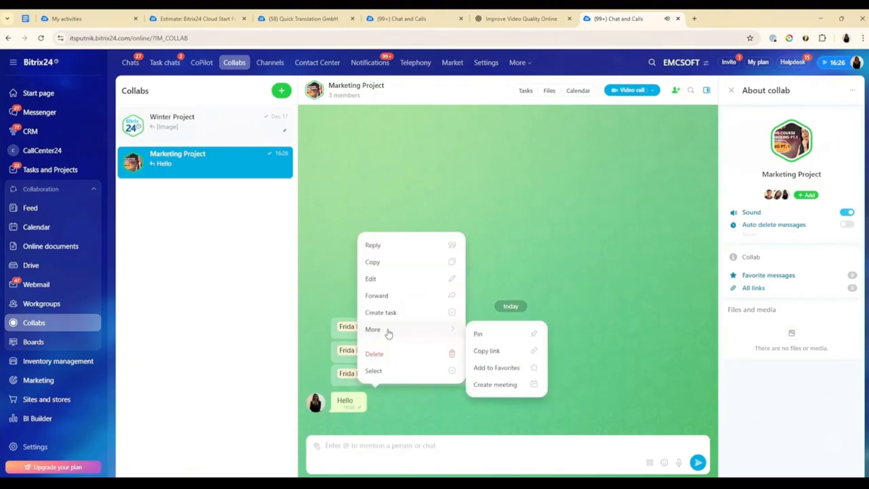
{"action": "left_click", "coordinate": [533, 370]}
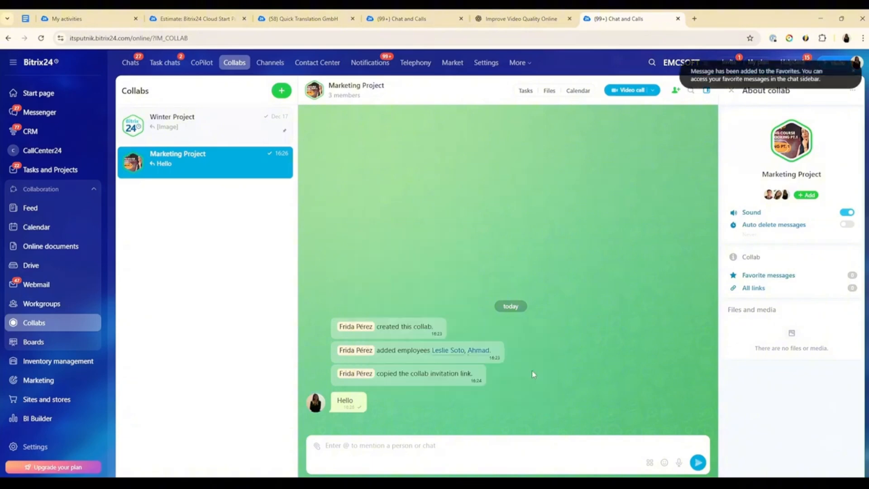
{"action": "left_click", "coordinate": [783, 276]}
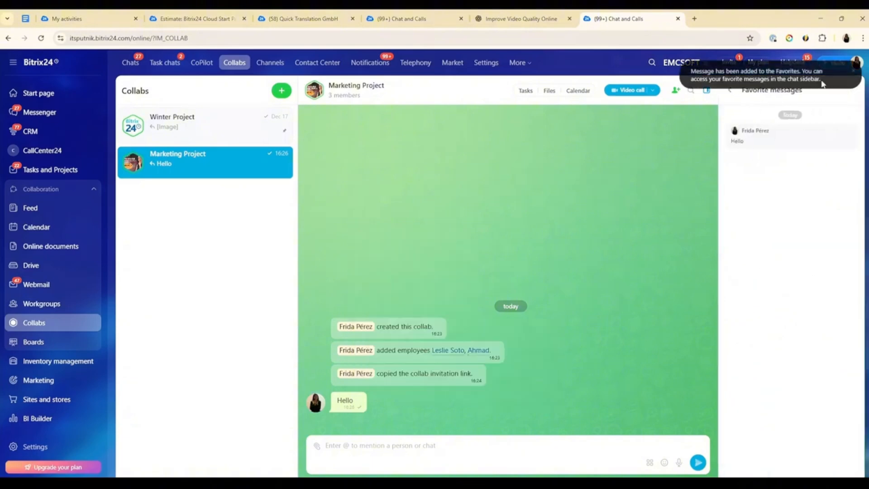
{"action": "left_click", "coordinate": [730, 90]}
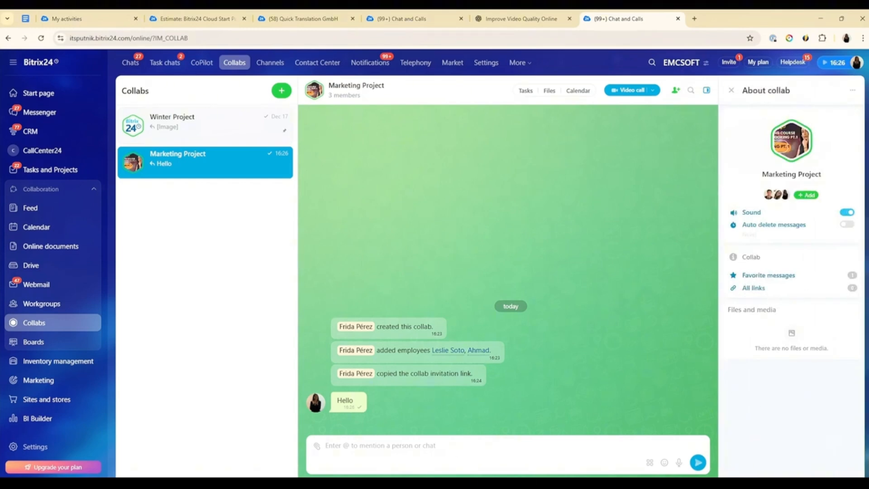
Step: Attach the image Booking1.png to the collab chat and send it
{"action": "left_click", "coordinate": [317, 446]}
{"action": "left_click", "coordinate": [351, 291]}
{"action": "double_click", "coordinate": [259, 96]}
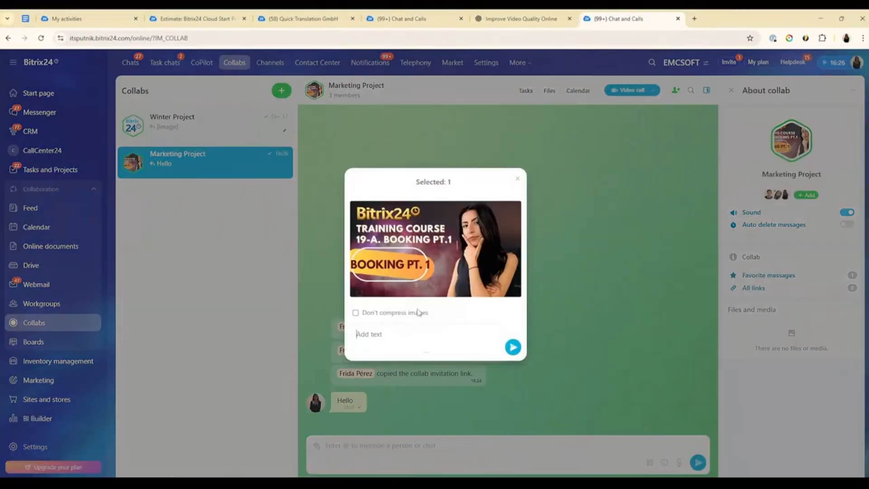
{"action": "left_click", "coordinate": [512, 347]}
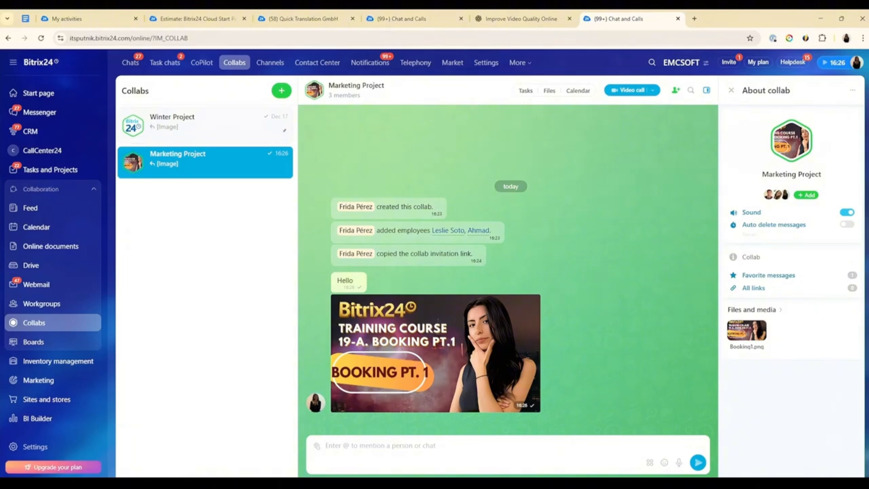
Step: Review the collab's management options, the message search and the available call types
{"action": "left_click", "coordinate": [851, 93]}
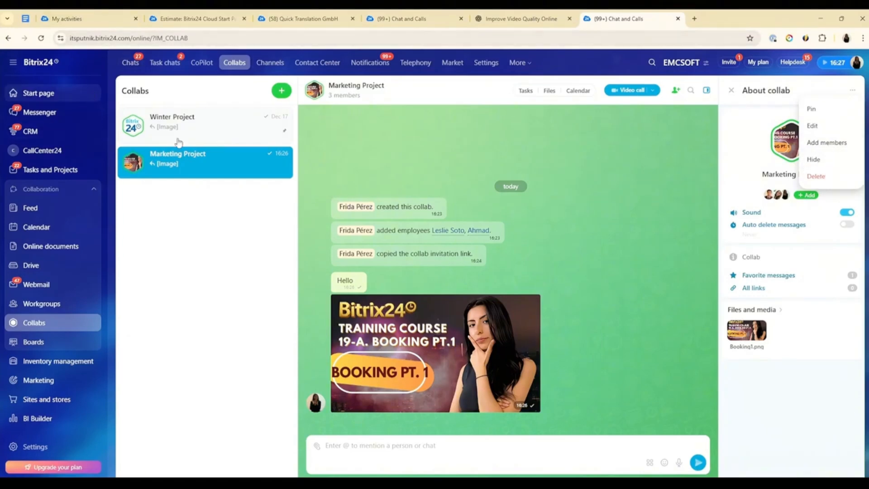
{"action": "key", "text": "Escape"}
{"action": "left_click", "coordinate": [730, 90]}
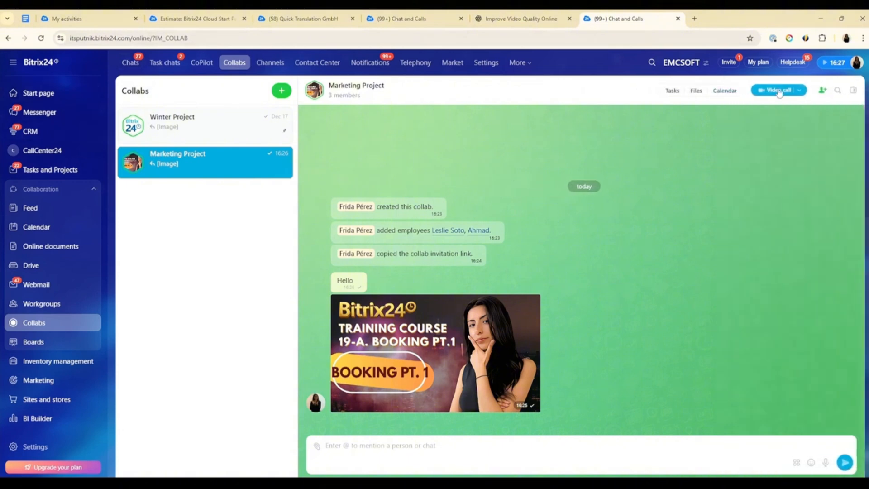
{"action": "left_click", "coordinate": [838, 90]}
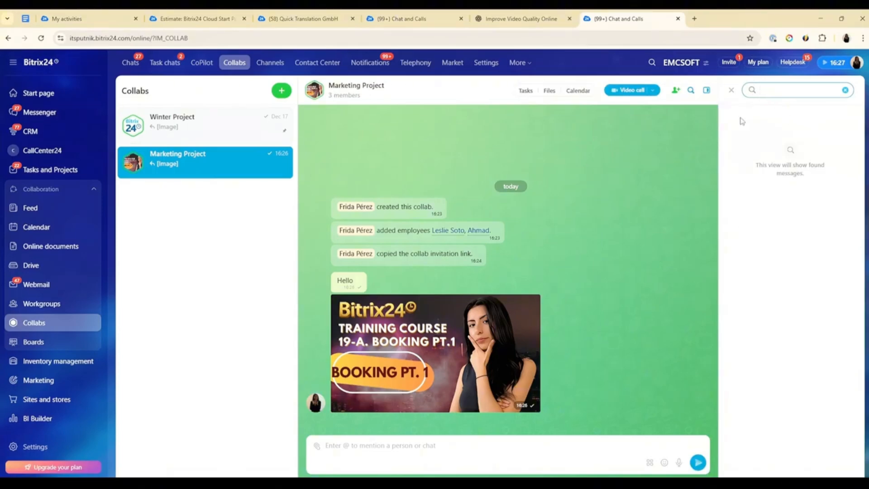
{"action": "left_click", "coordinate": [730, 91]}
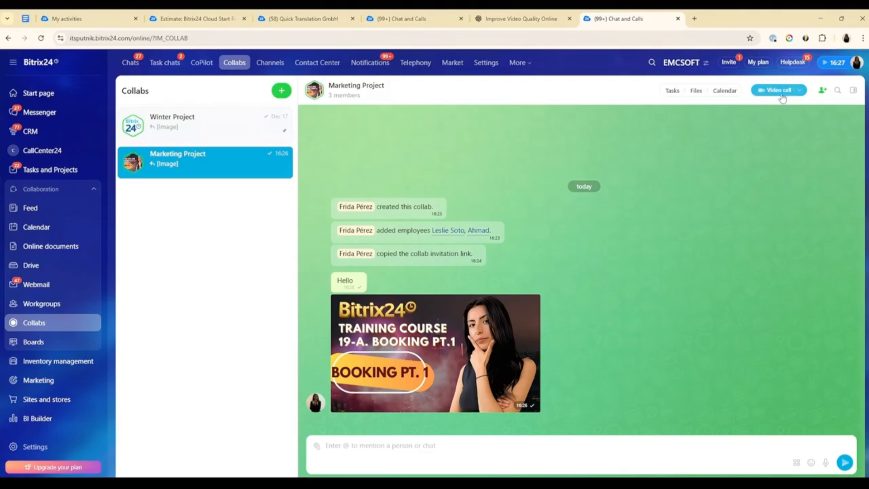
{"action": "left_click", "coordinate": [800, 91]}
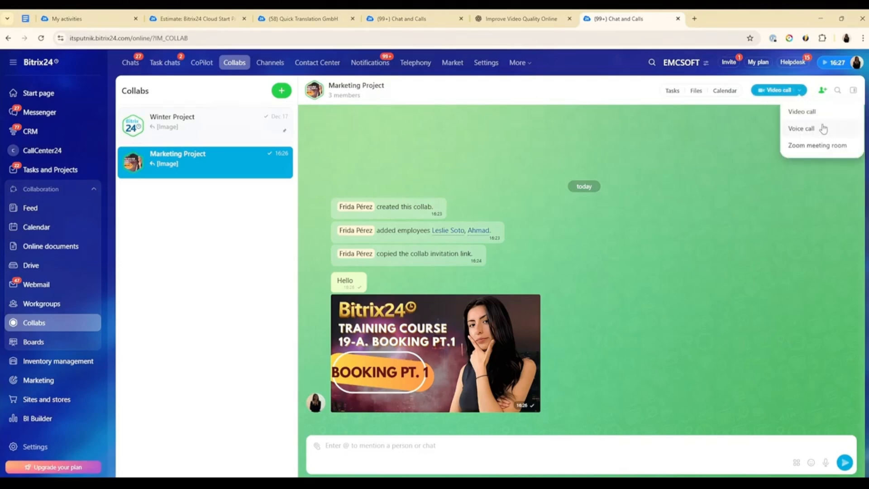
{"action": "left_click", "coordinate": [742, 144]}
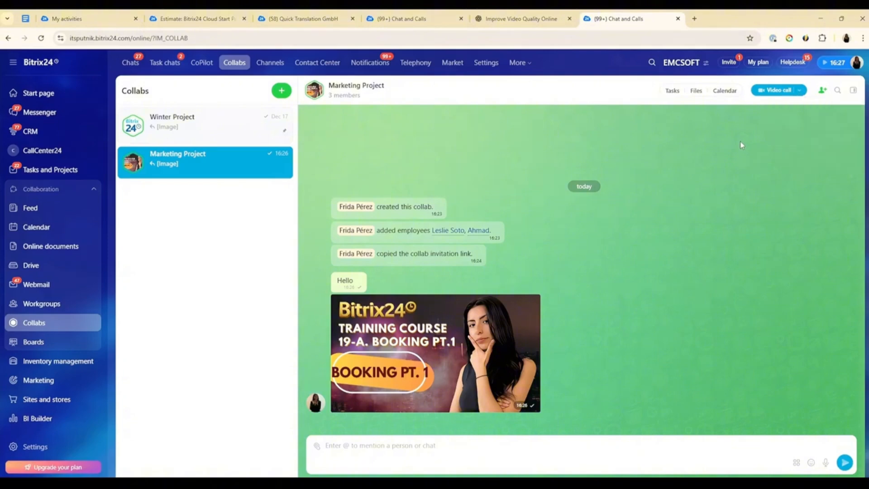
Step: Open the Marketing Project collab's calendar and look at the quick event form for December 24 at 11:00
{"action": "left_click", "coordinate": [723, 91]}
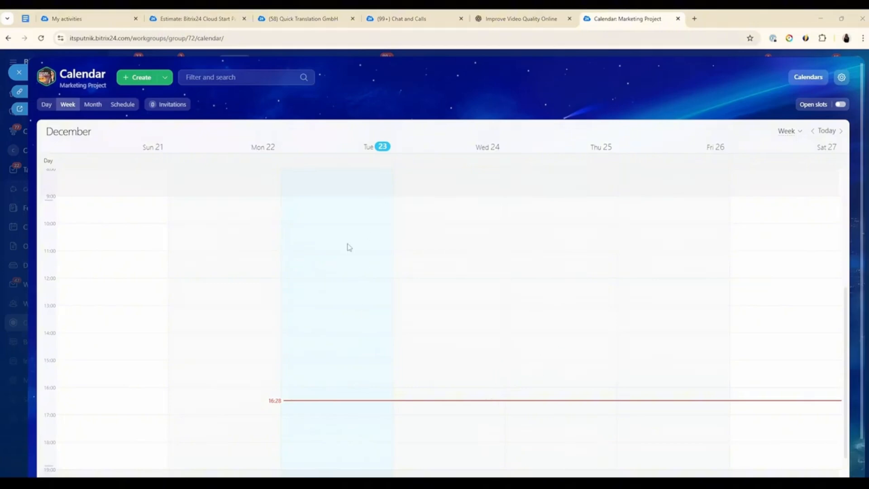
{"action": "left_click", "coordinate": [445, 265]}
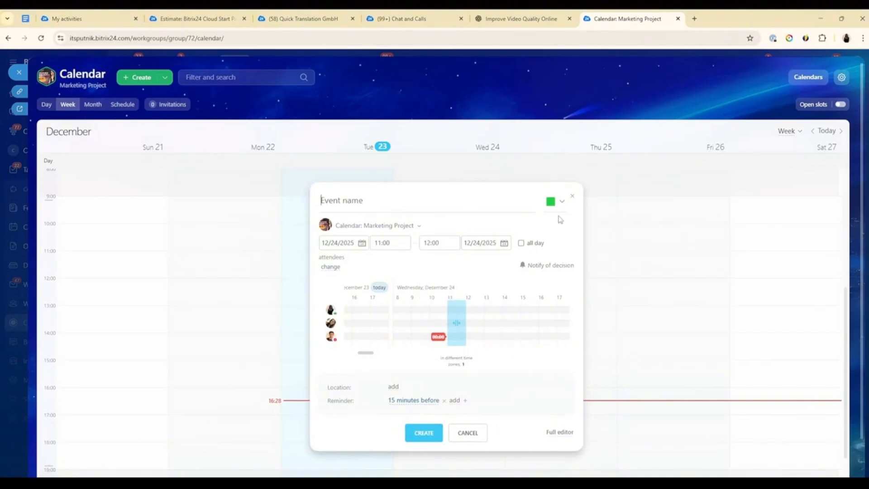
{"action": "left_click", "coordinate": [574, 197]}
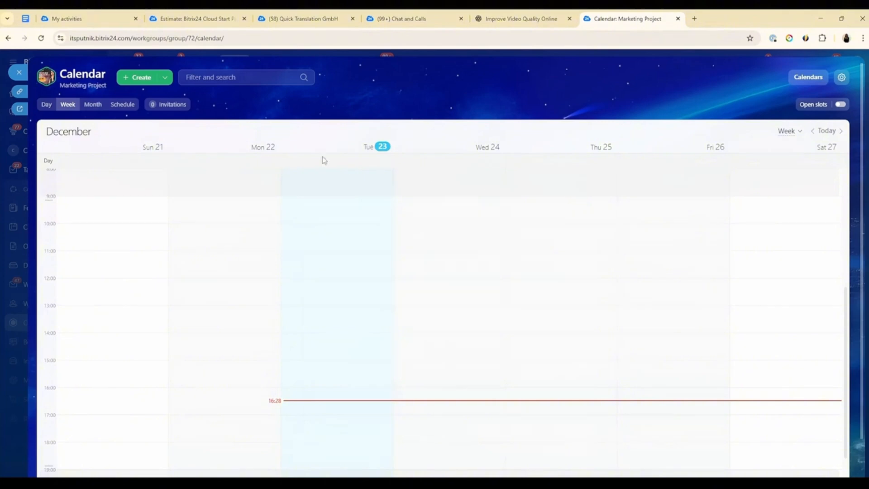
Step: Look at the full event form and the collab calendar's options for creating an event or a task
{"action": "left_click", "coordinate": [135, 85]}
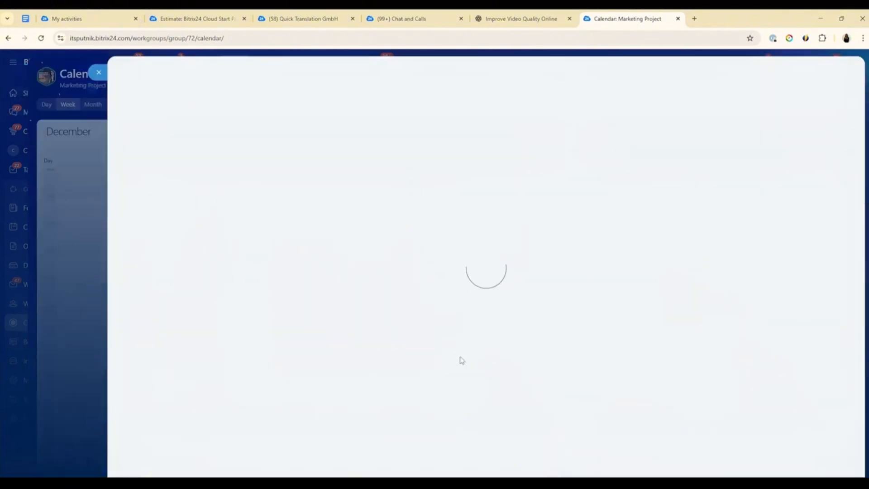
{"action": "left_click", "coordinate": [99, 74]}
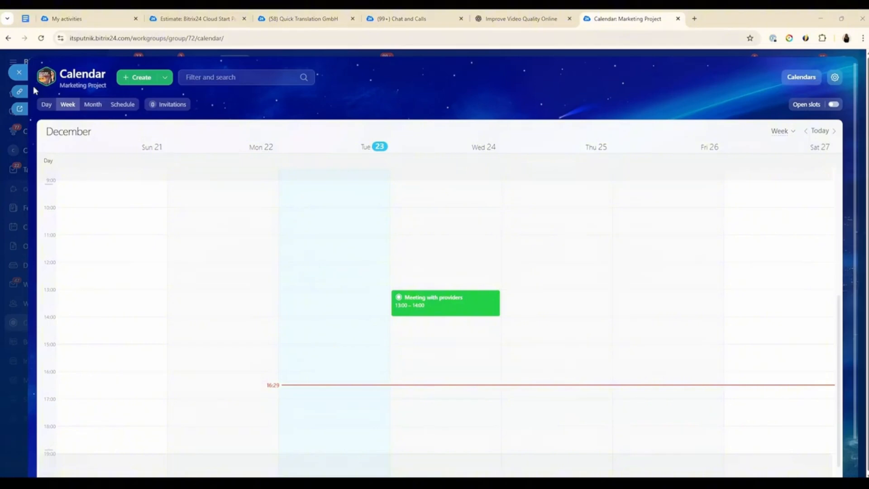
{"action": "left_click", "coordinate": [164, 78]}
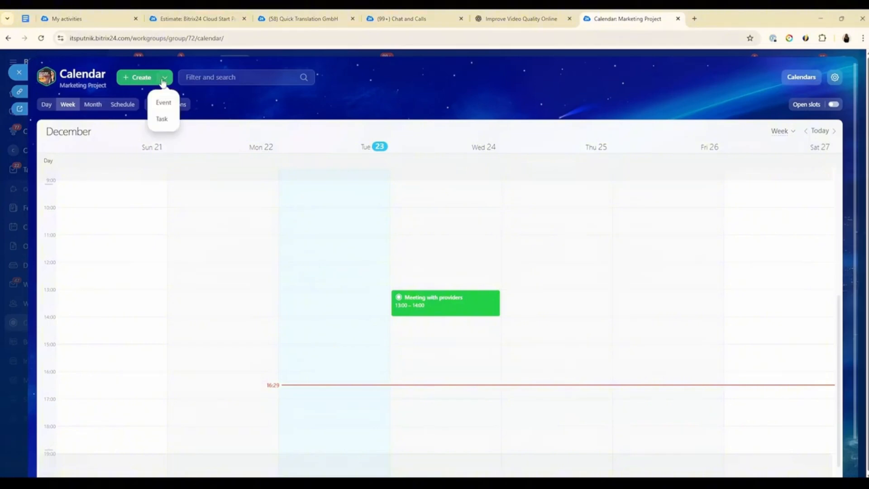
{"action": "left_click", "coordinate": [162, 120]}
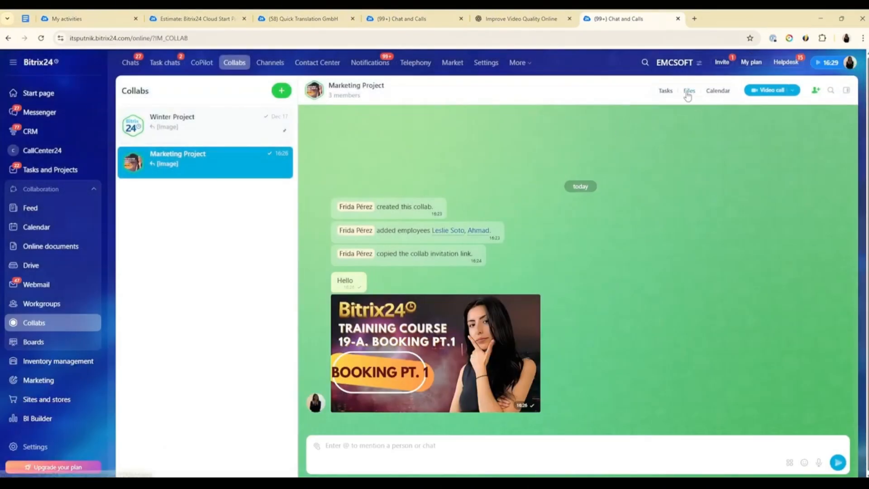
Step: Review the collab's stored files and its Connected to drive option, and return to the chat
{"action": "left_click", "coordinate": [689, 93]}
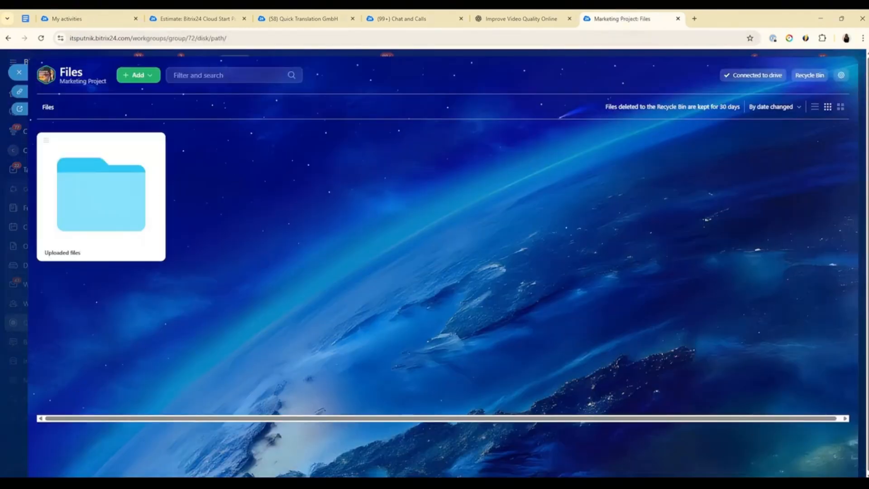
{"action": "left_click", "coordinate": [775, 78]}
{"action": "left_click", "coordinate": [195, 333]}
{"action": "left_click", "coordinate": [19, 73]}
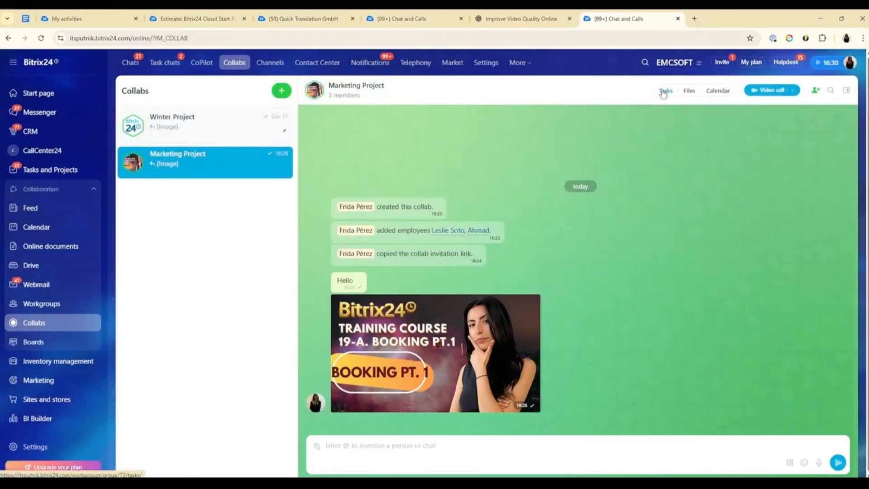
Step: Browse the folders in My Drive as a source for chat attachments, and cancel the file selection
{"action": "left_click", "coordinate": [316, 448]}
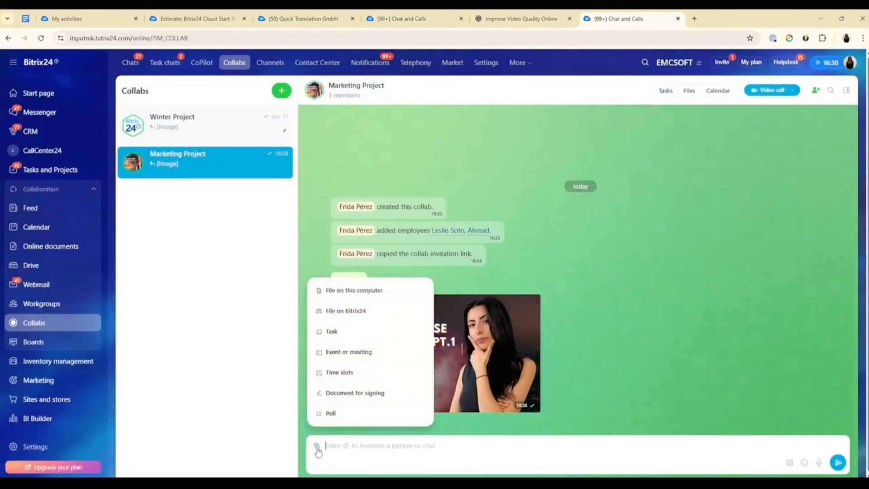
{"action": "left_click", "coordinate": [356, 312]}
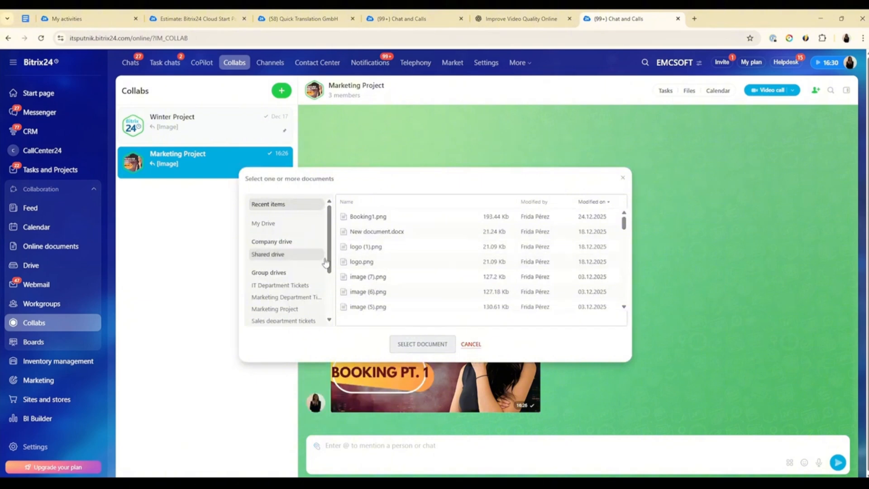
{"action": "left_click", "coordinate": [281, 224]}
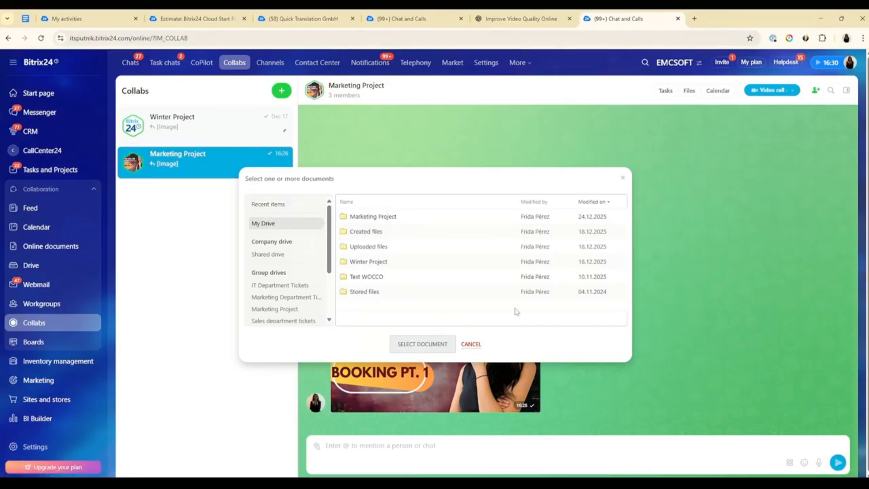
{"action": "left_click", "coordinate": [471, 344]}
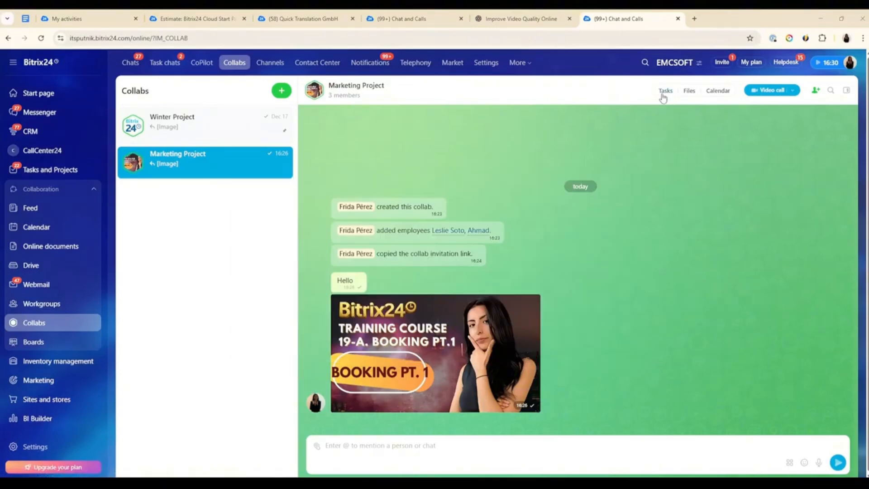
Step: Show the collab's tasks as a Kanban, try the Ticket24 ejemplo stages, and apply the Ticket24 test stage view
{"action": "left_click", "coordinate": [664, 92]}
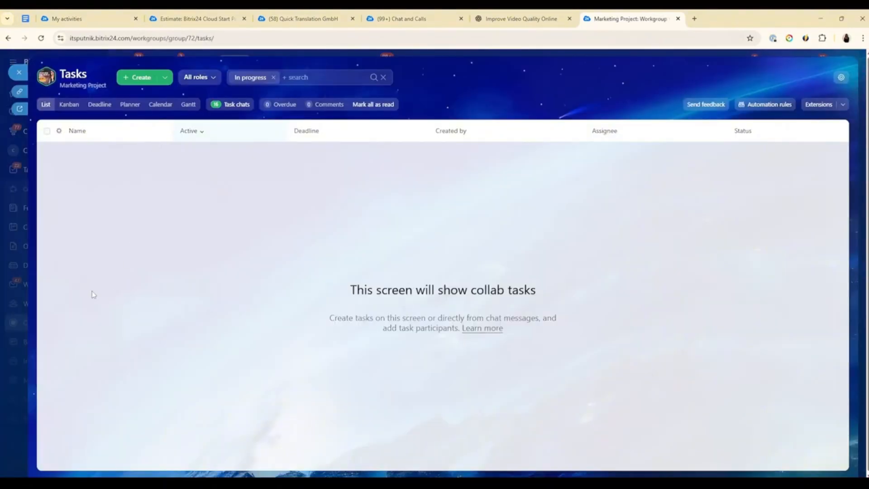
{"action": "left_click", "coordinate": [68, 105]}
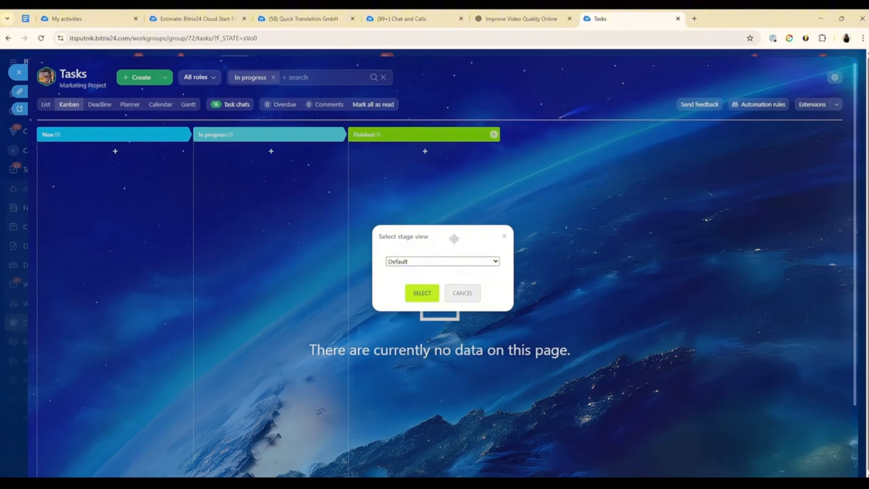
{"action": "left_click", "coordinate": [474, 262]}
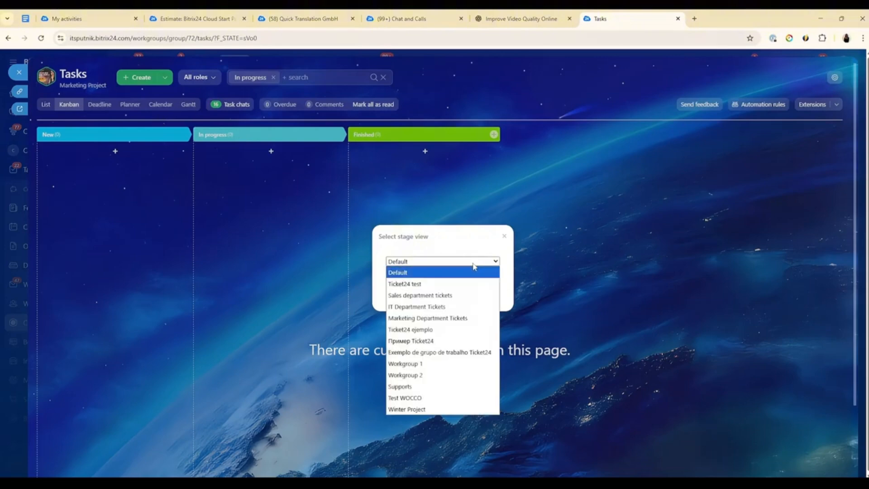
{"action": "left_click", "coordinate": [478, 329]}
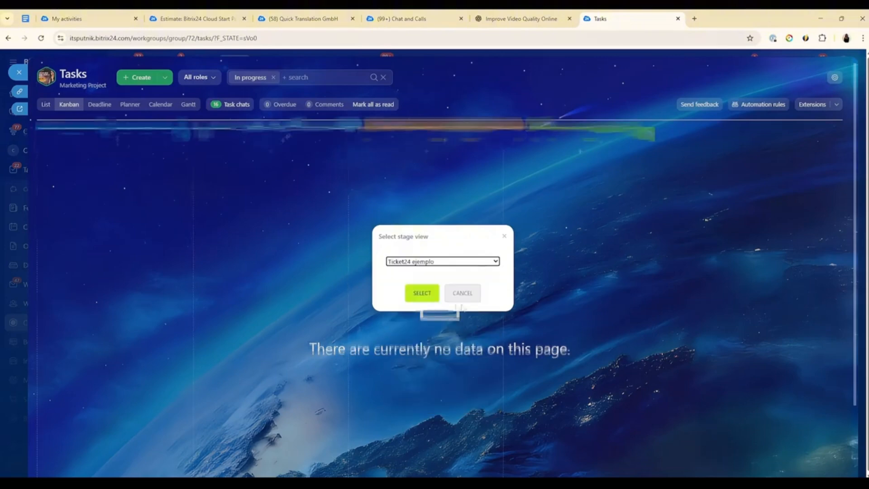
{"action": "left_click", "coordinate": [444, 265]}
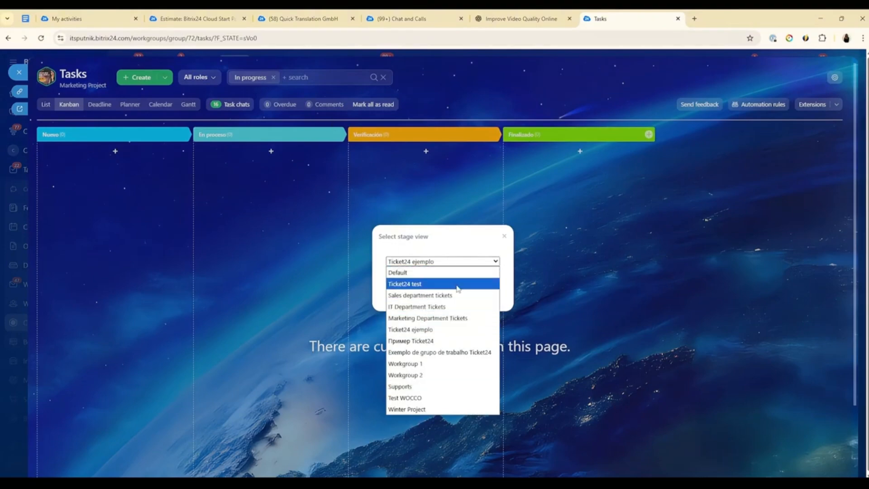
{"action": "left_click", "coordinate": [435, 284]}
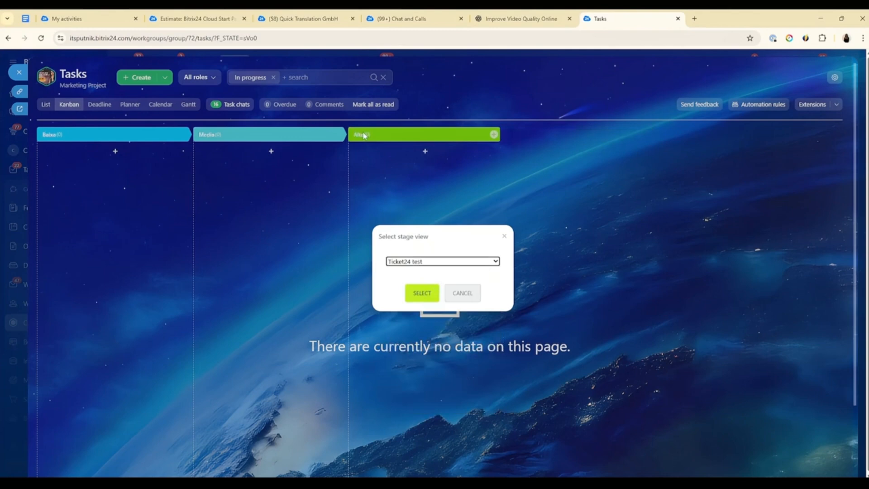
{"action": "left_click", "coordinate": [421, 294]}
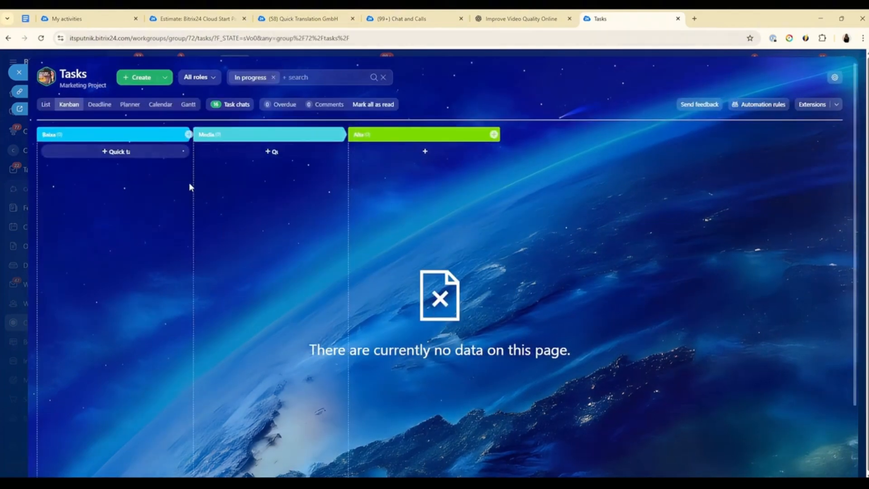
Step: Review the detailed new task form for the Marketing Project collab and return to the chat without creating a task
{"action": "left_click", "coordinate": [144, 80]}
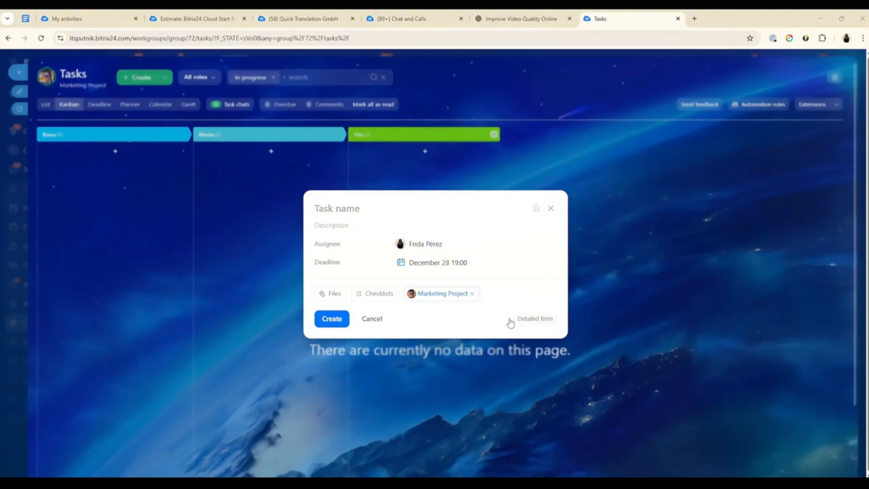
{"action": "left_click", "coordinate": [529, 319]}
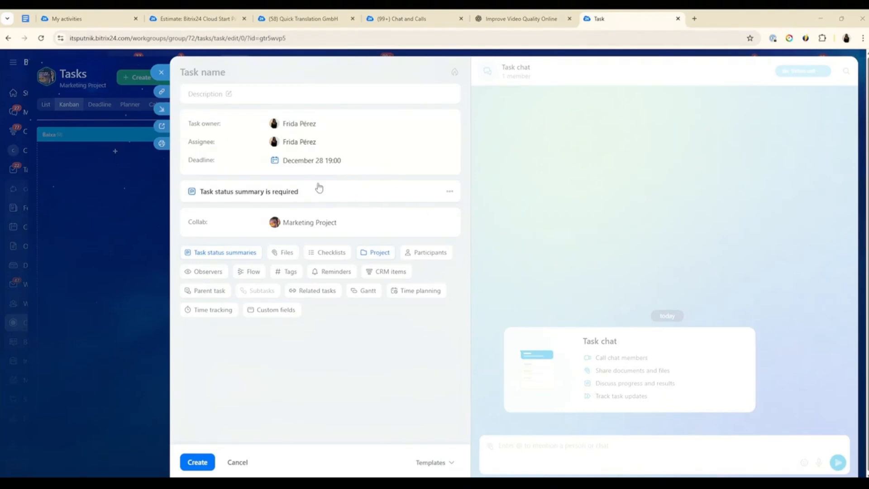
{"action": "left_click", "coordinate": [162, 72]}
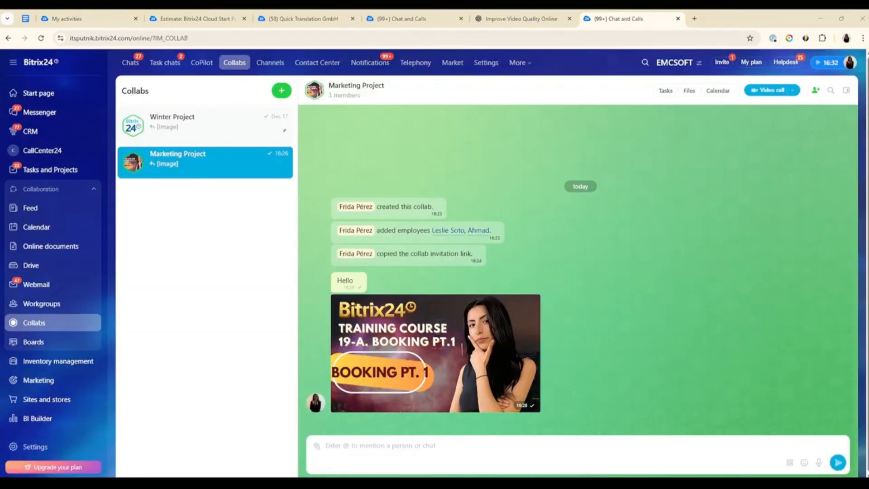
Step: Allow microphone access while visiting the site, dictate a chat message about turning speech into typed words, and send it
{"action": "left_click", "coordinate": [820, 462]}
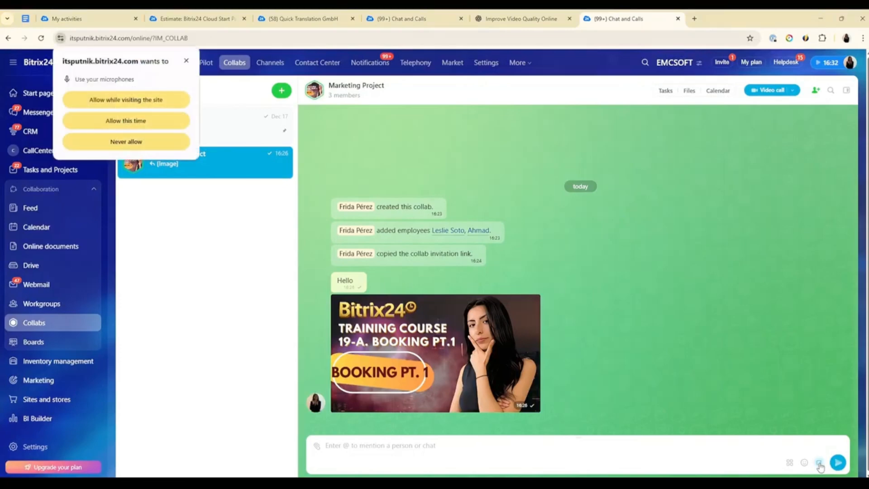
{"action": "left_click", "coordinate": [171, 101]}
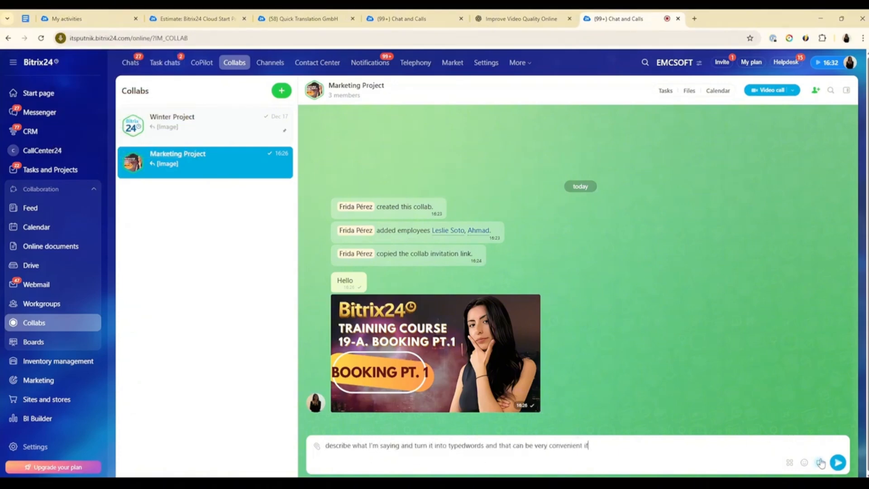
{"action": "key", "text": "Return"}
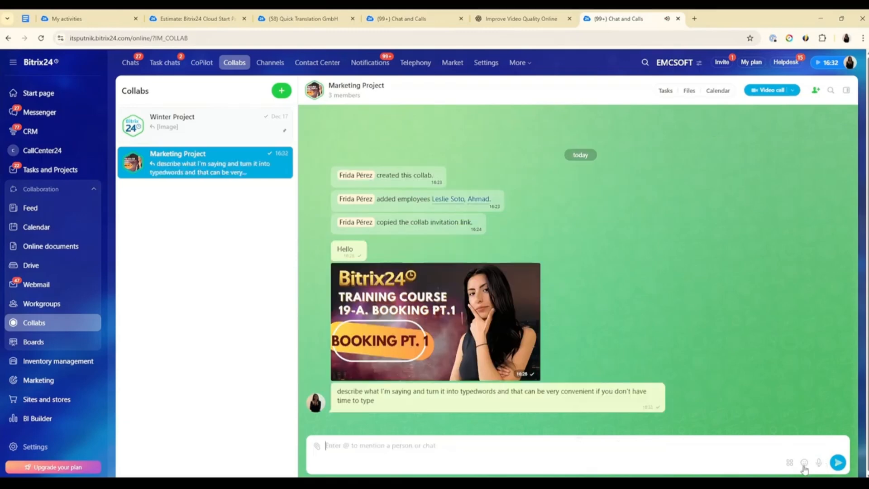
Step: Look at the emoji, stickers and applications available for messages in the collab chat
{"action": "left_click", "coordinate": [804, 463]}
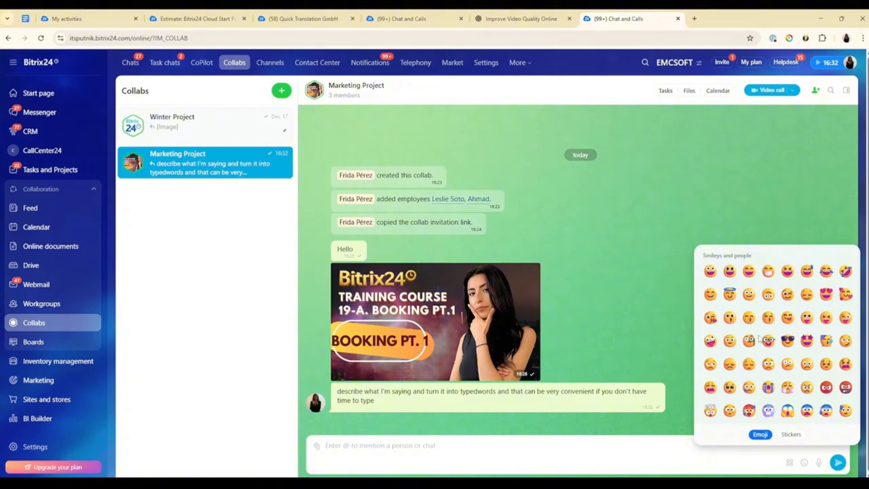
{"action": "left_click", "coordinate": [792, 435]}
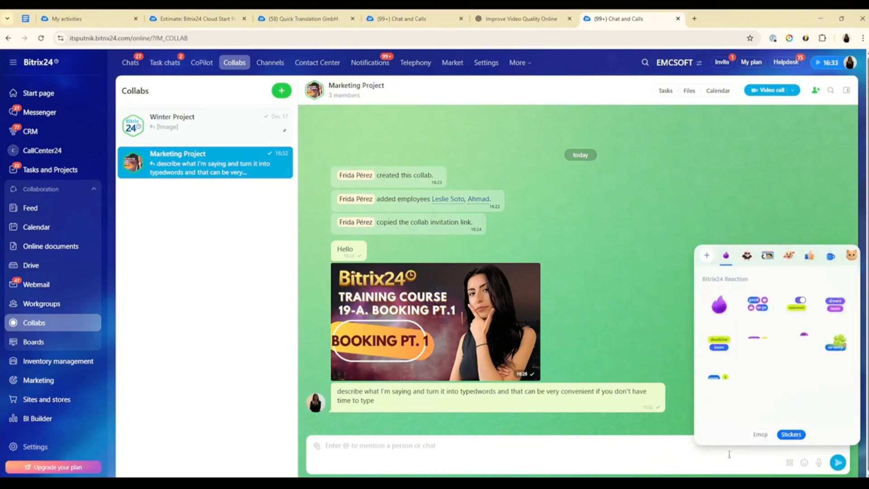
{"action": "left_click", "coordinate": [818, 454]}
{"action": "left_click", "coordinate": [789, 463]}
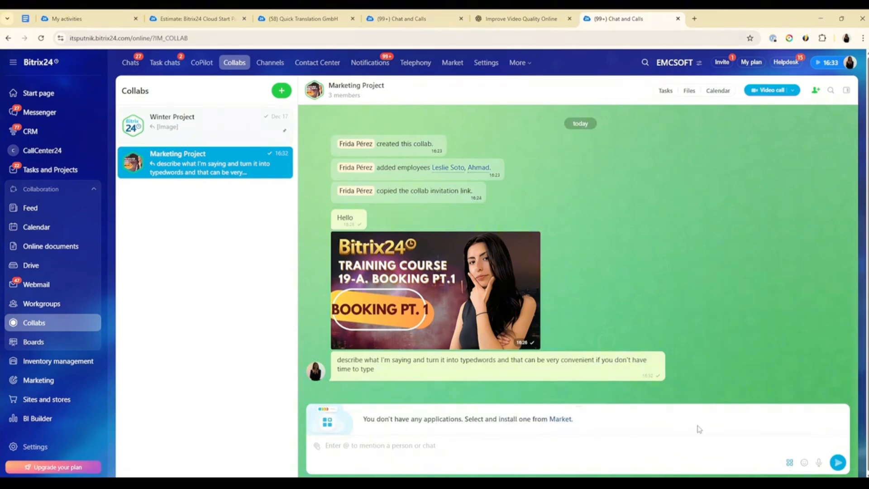
Step: Draft a poll for the collab chat with the question "Logo?" and the options Logo 1, Logo 2 and Logo 3
{"action": "left_click", "coordinate": [314, 447]}
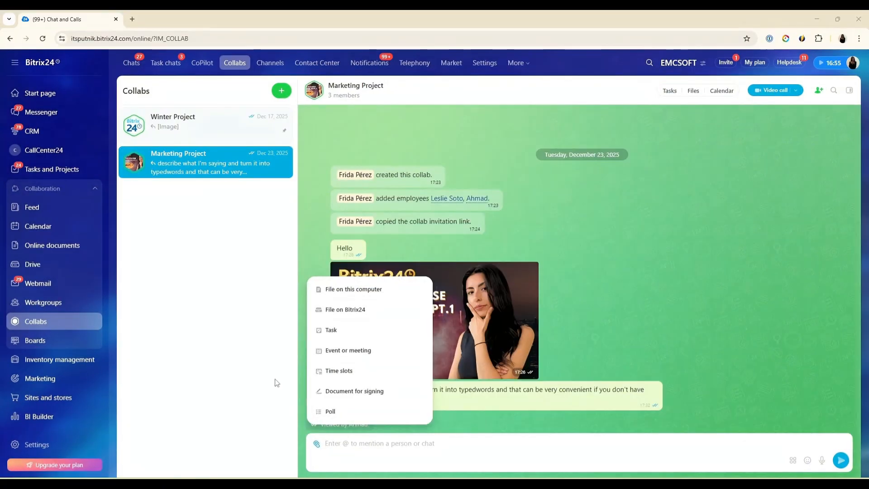
{"action": "left_click", "coordinate": [337, 412]}
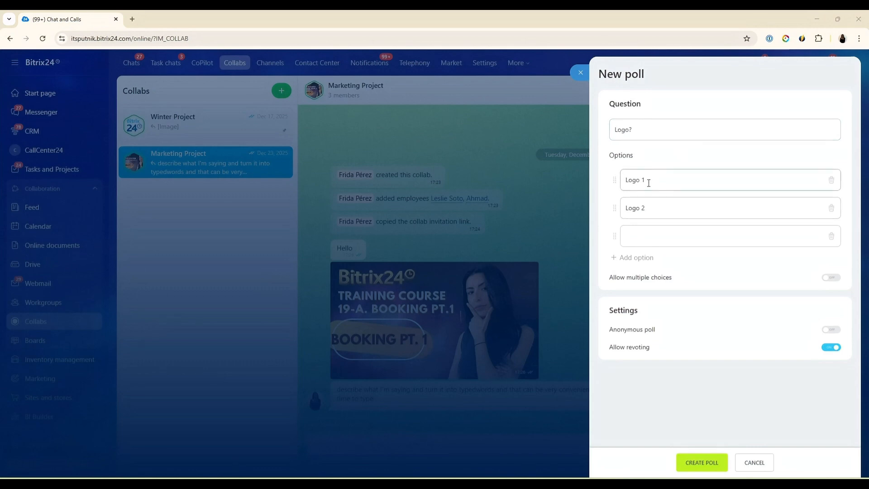
{"action": "left_click", "coordinate": [646, 235]}
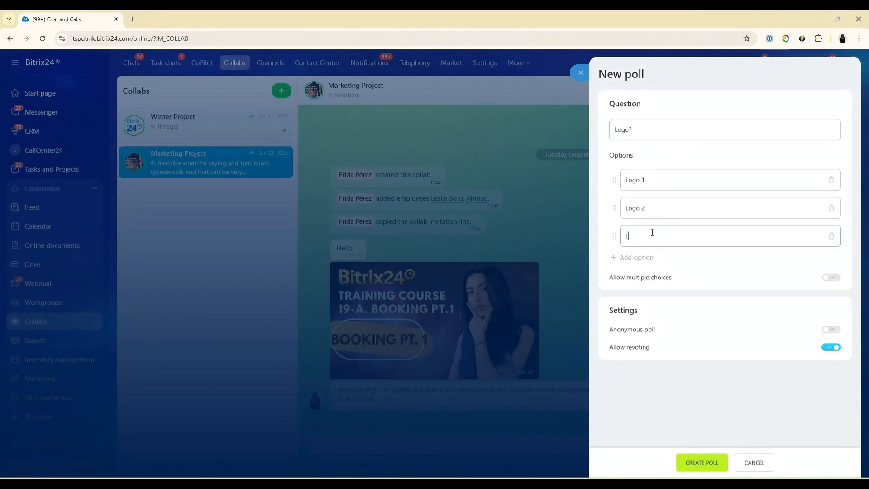
{"action": "left_click", "coordinate": [642, 258]}
{"action": "left_click", "coordinate": [831, 265]}
{"action": "mouse_move", "coordinate": [614, 236]}
{"action": "left_mouse_down"}
{"action": "mouse_move", "coordinate": [612, 194]}
{"action": "mouse_move", "coordinate": [616, 249]}
{"action": "left_mouse_up"}
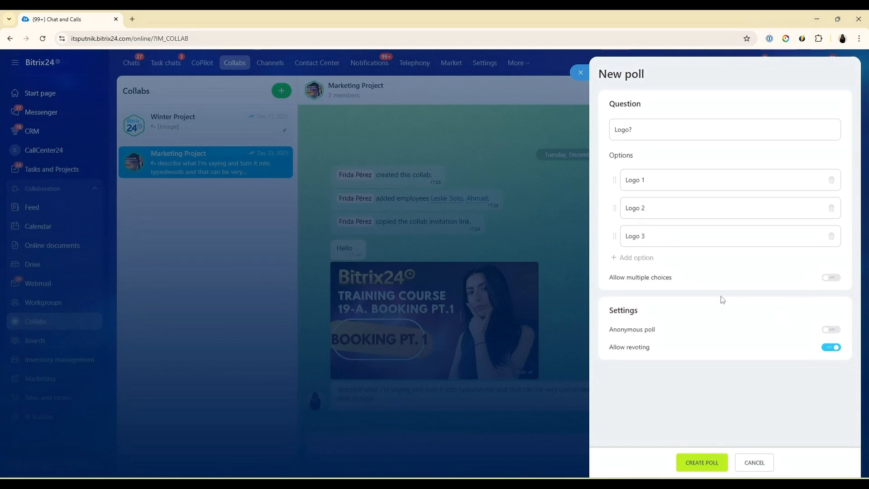
Step: Try the poll's Allow multiple choices and Anonymous poll settings, switching each on and back off
{"action": "left_click", "coordinate": [831, 277]}
{"action": "left_click", "coordinate": [837, 281]}
{"action": "left_click_drag", "start_coordinate": [596, 337], "coordinate": [675, 336]}
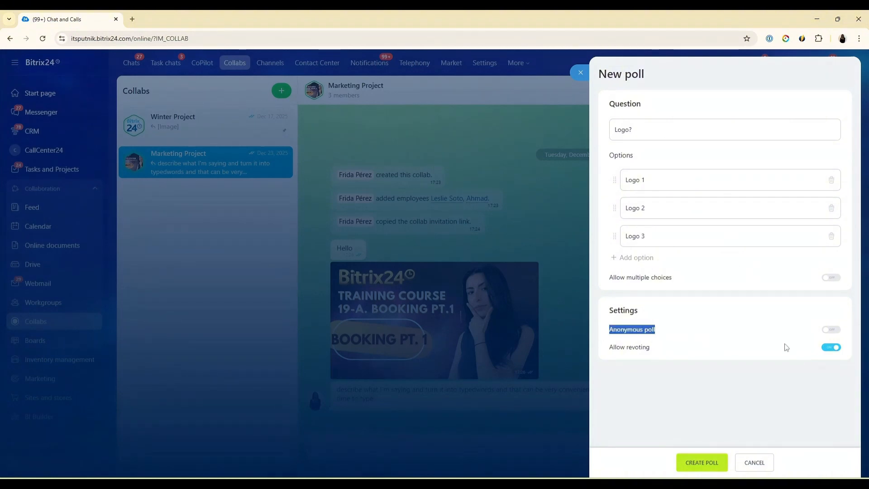
{"action": "left_click", "coordinate": [831, 329]}
{"action": "left_click", "coordinate": [833, 330]}
{"action": "left_click", "coordinate": [702, 378]}
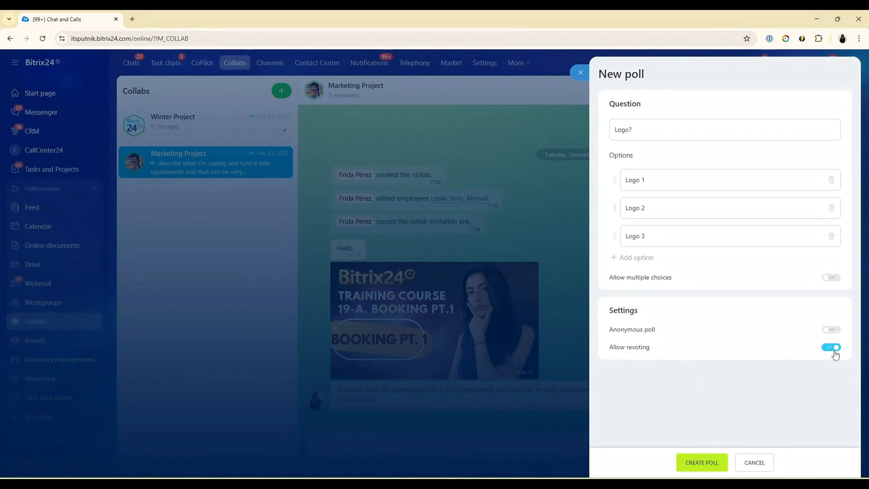
Step: Try the Allow revoting setting, create the logo poll and cast a vote for Logo 2
{"action": "left_click", "coordinate": [832, 348]}
{"action": "left_click", "coordinate": [826, 349]}
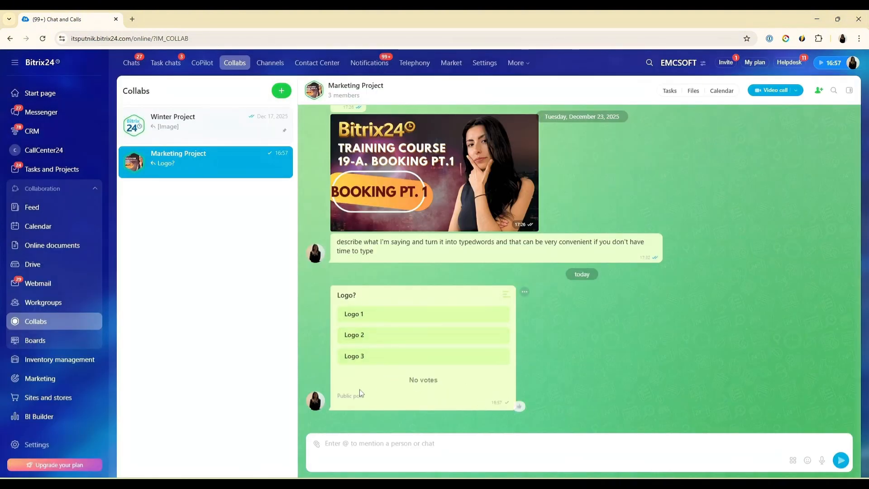
{"action": "left_click", "coordinate": [383, 335]}
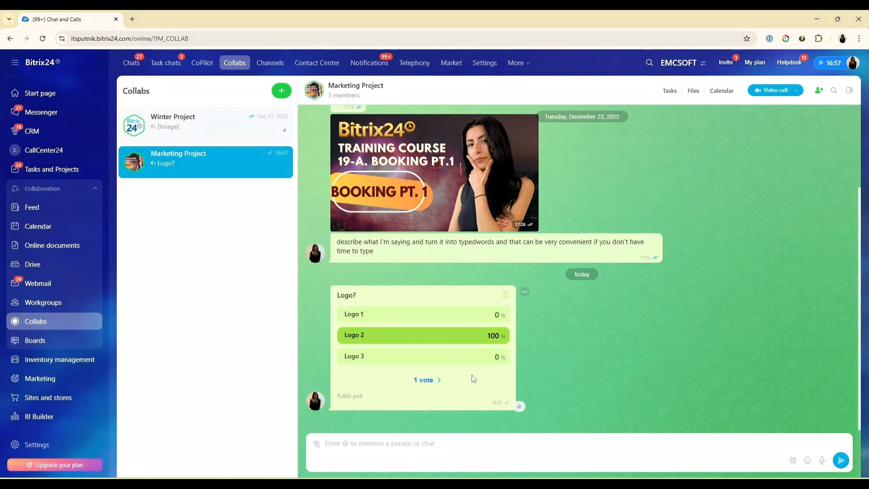
Step: Download the logo poll's results, examine the votes in Excel with editing enabled, and return to the collab chat
{"action": "left_click", "coordinate": [424, 380]}
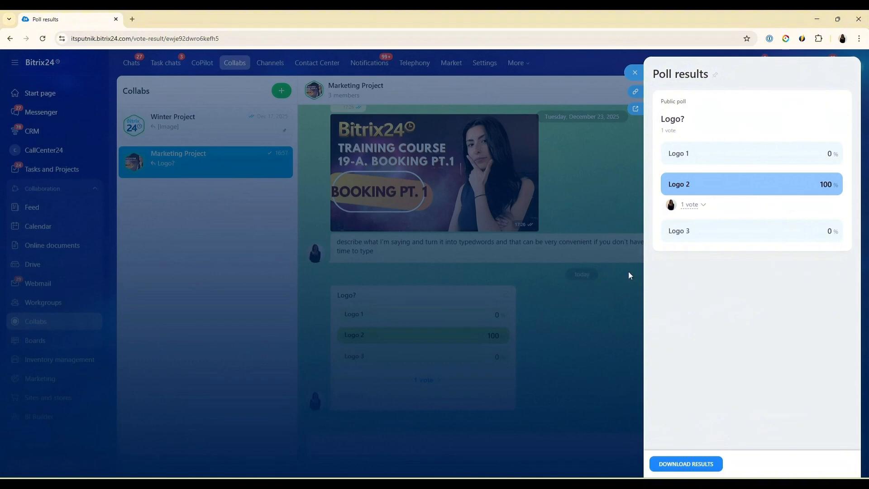
{"action": "left_click", "coordinate": [686, 464]}
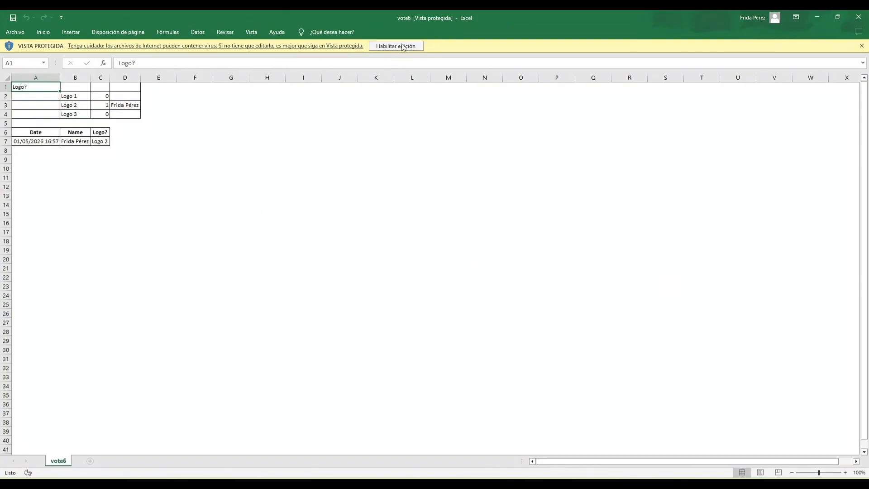
{"action": "left_click", "coordinate": [402, 46]}
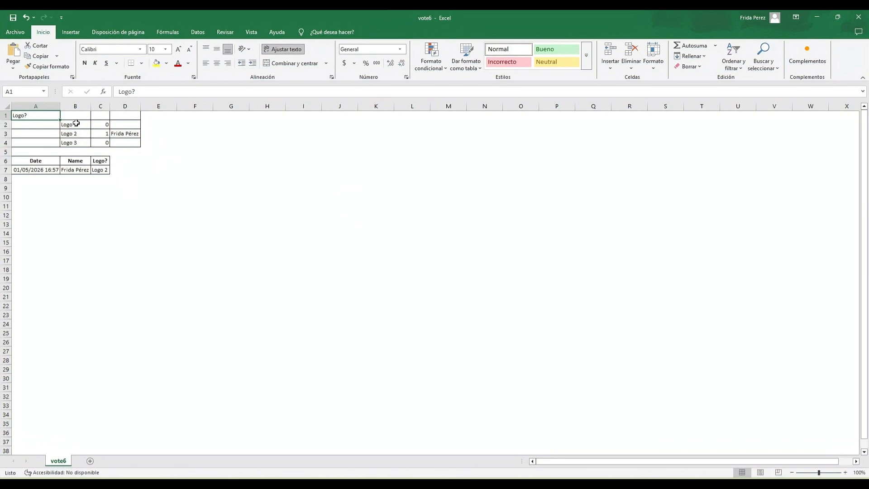
{"action": "left_click", "coordinate": [126, 134]}
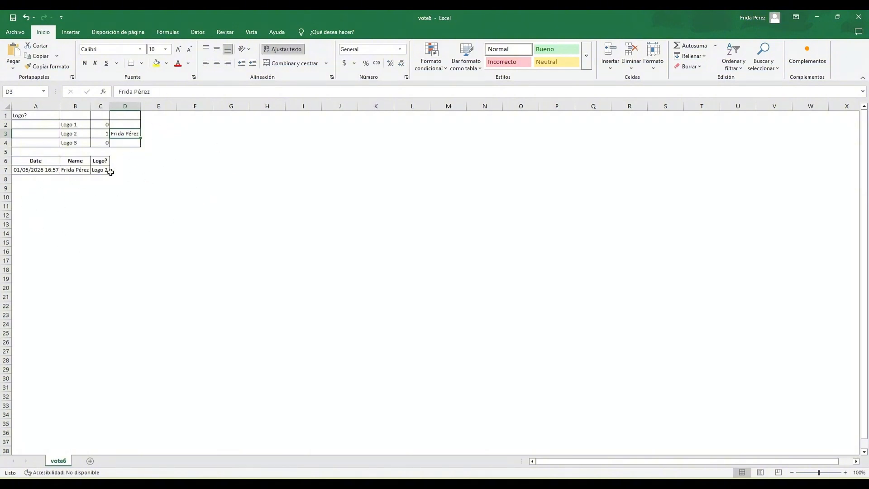
{"action": "left_click", "coordinate": [858, 17]}
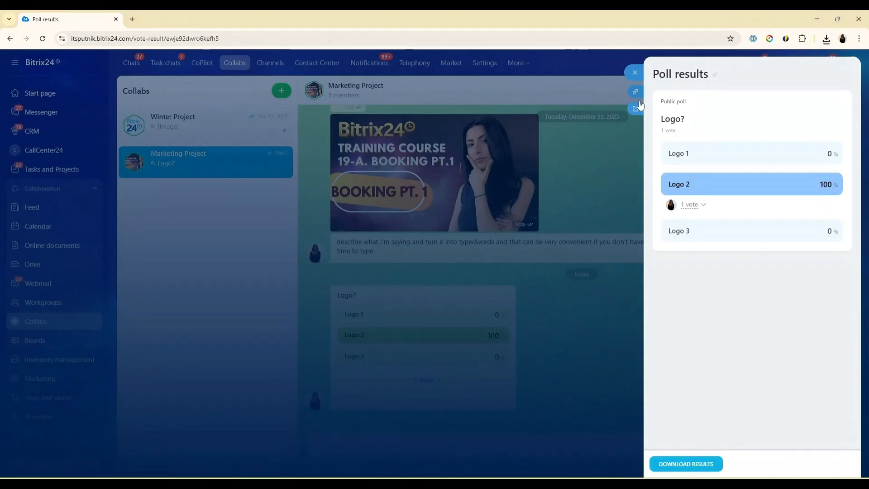
{"action": "left_click", "coordinate": [634, 72]}
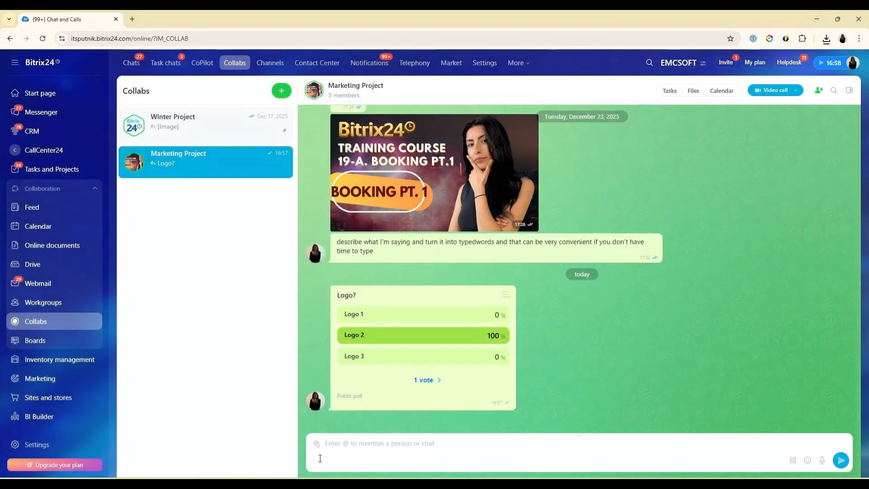
Step: Start a document for signing from the chat, using the recent SERVICE AGREEMENT.docx dated 22 Nov. 2025
{"action": "left_click", "coordinate": [316, 444]}
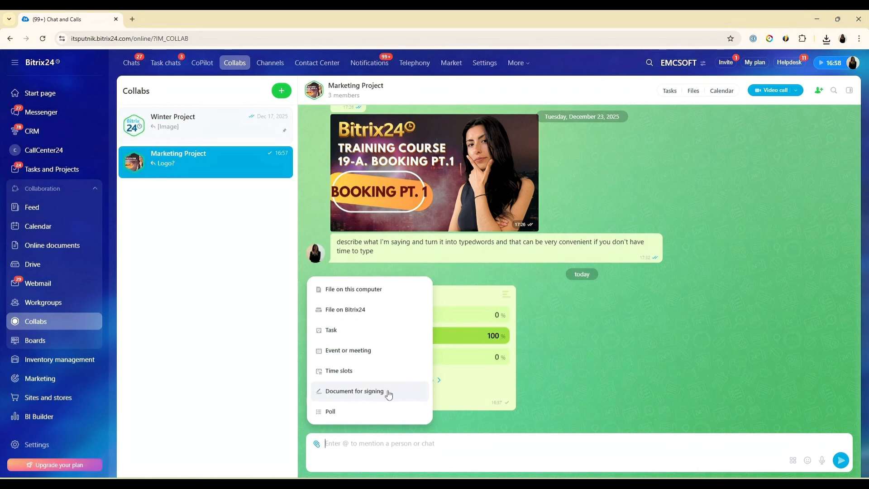
{"action": "left_click", "coordinate": [347, 396]}
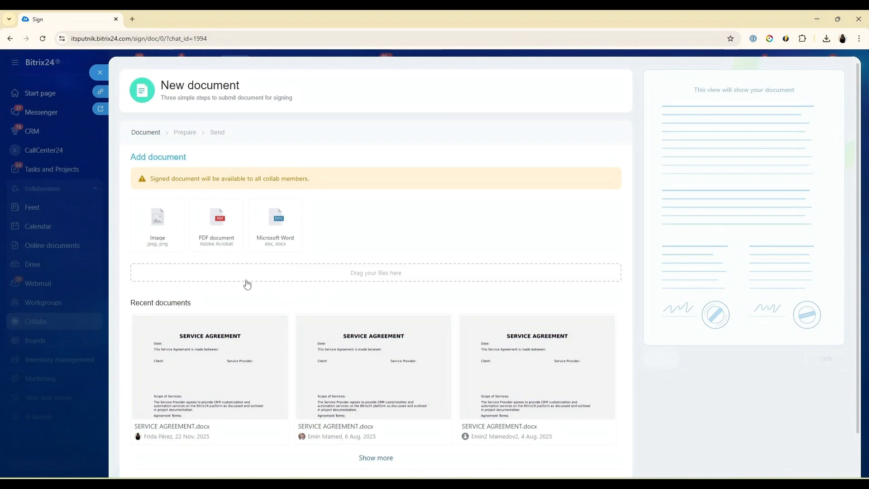
{"action": "scroll", "coordinate": [346, 238], "scroll_direction": "down", "scroll_amount": 2}
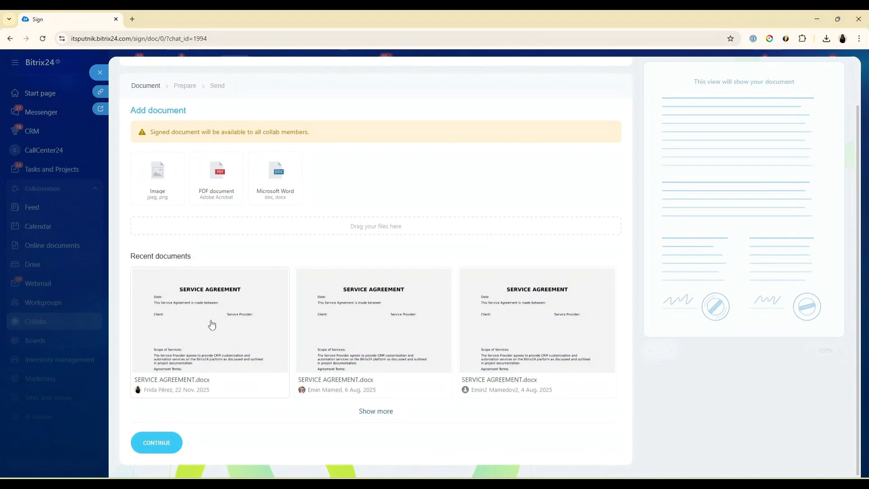
{"action": "left_click", "coordinate": [201, 357]}
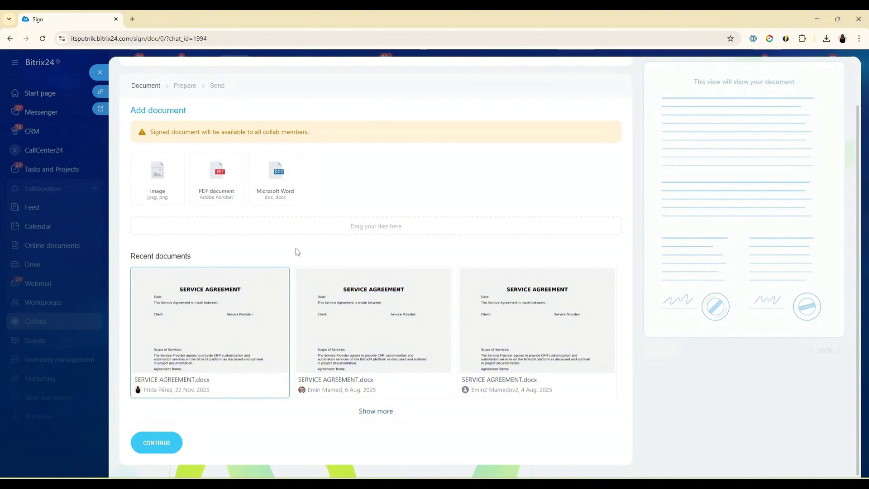
{"action": "left_click", "coordinate": [361, 229]}
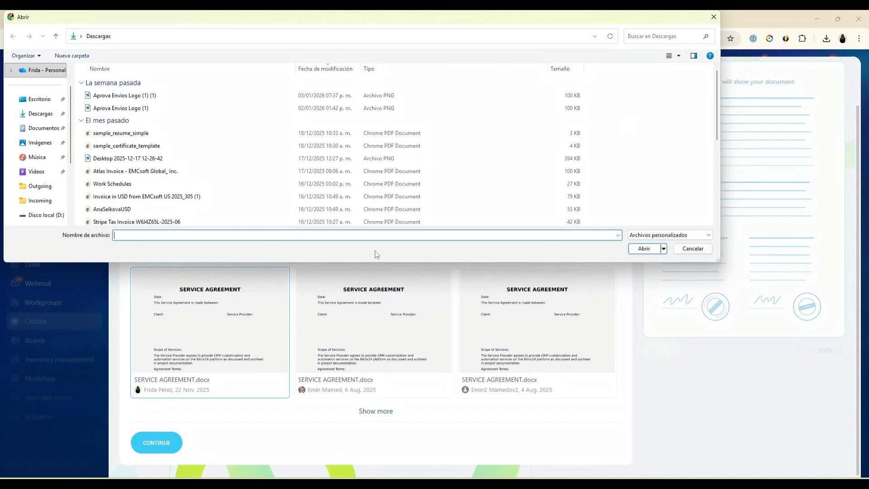
{"action": "left_click", "coordinate": [692, 249]}
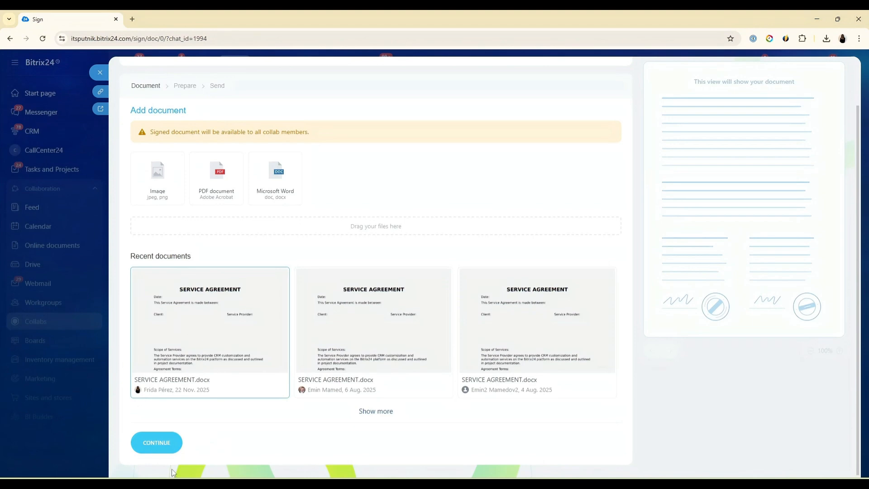
{"action": "left_click", "coordinate": [160, 446]}
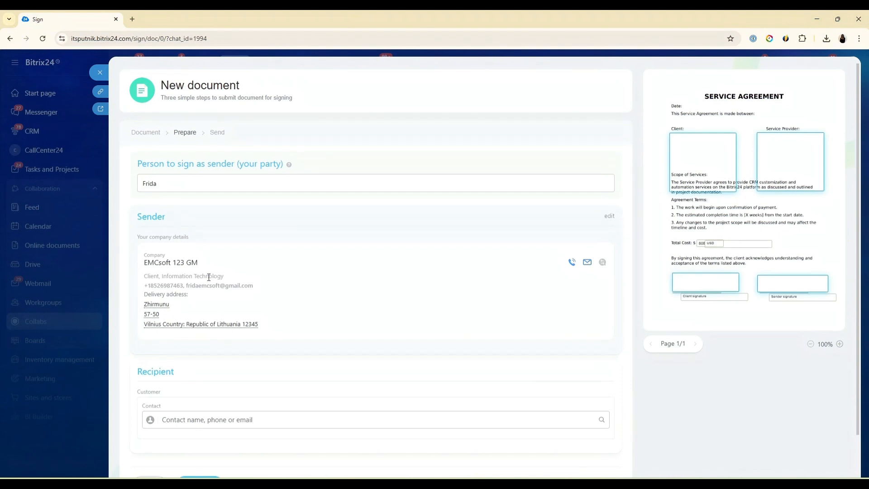
Step: Assign the existing test contact as the agreement's recipient and continue to the document editor
{"action": "scroll", "coordinate": [196, 284], "scroll_direction": "down", "scroll_amount": 1}
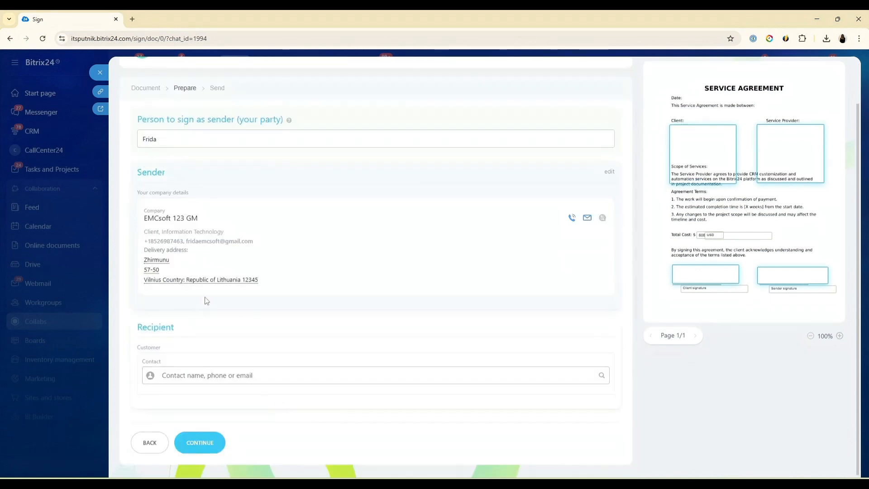
{"action": "left_click", "coordinate": [277, 378]}
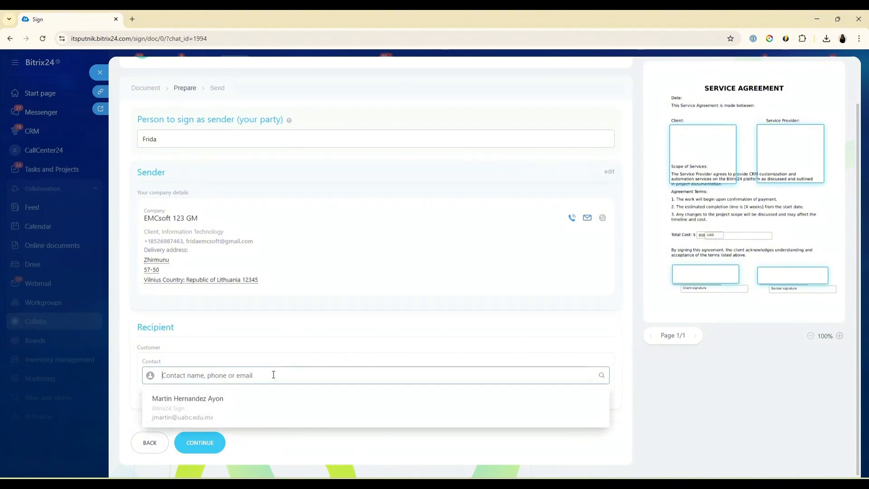
{"action": "type", "text": "Frida"}
{"action": "left_click", "coordinate": [190, 286]}
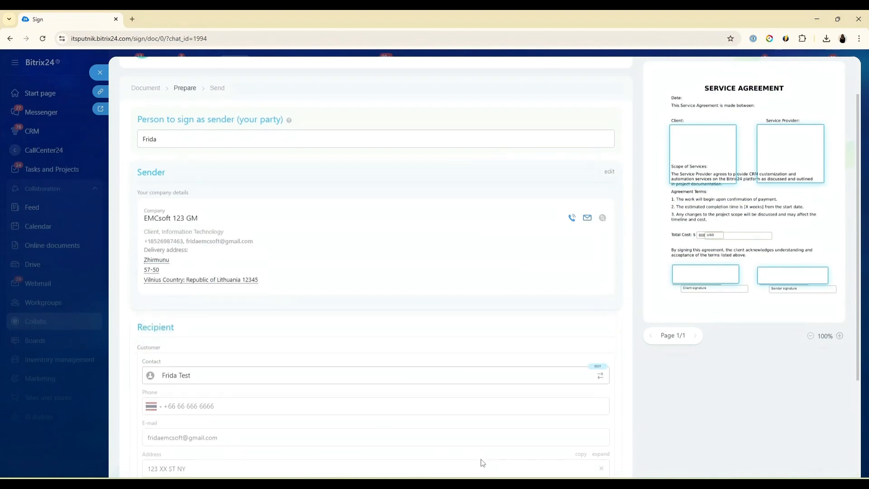
{"action": "scroll", "coordinate": [633, 402], "scroll_direction": "down", "scroll_amount": 3}
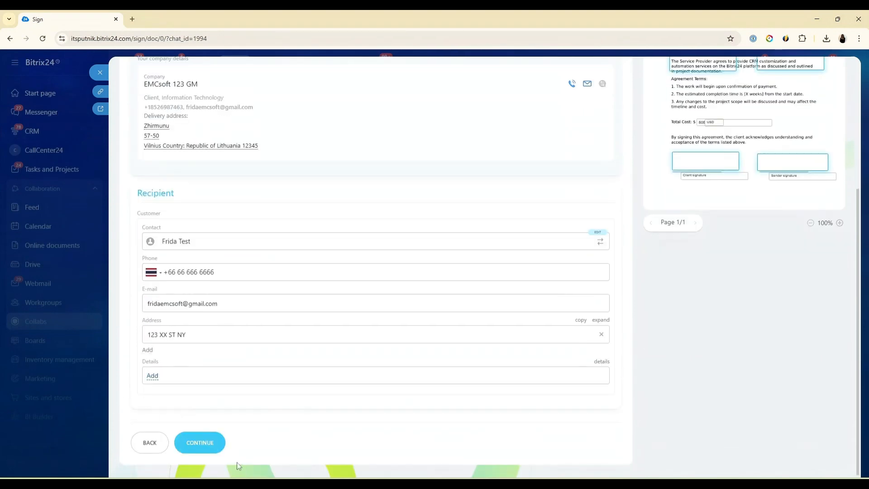
{"action": "left_click", "coordinate": [210, 442]}
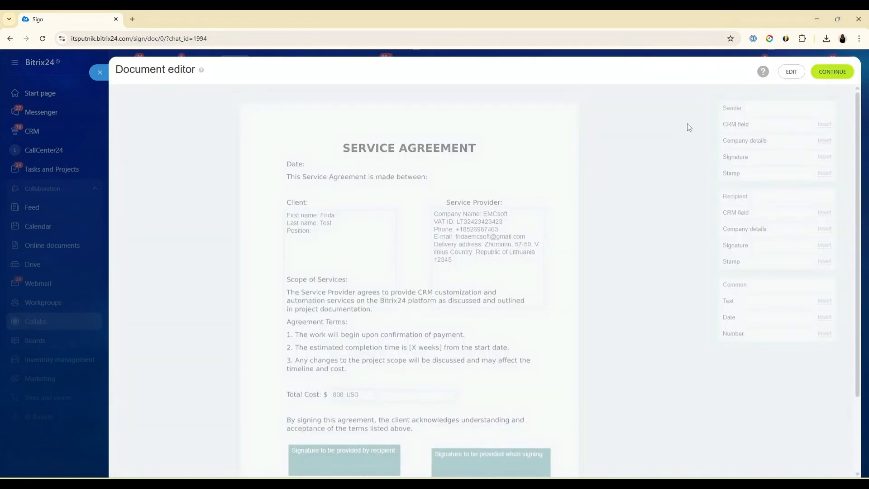
Step: Look at the CRM fields that can be inserted for the sender in the service agreement
{"action": "scroll", "coordinate": [452, 437], "scroll_direction": "down", "scroll_amount": 2}
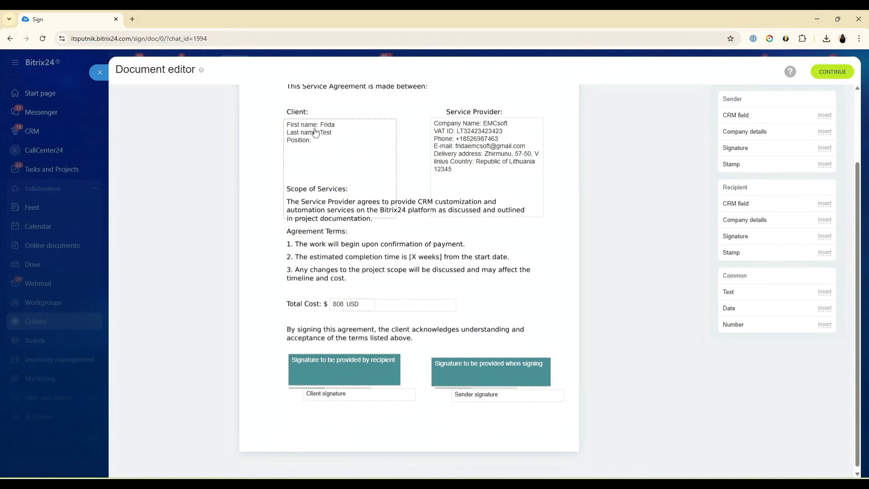
{"action": "left_click", "coordinate": [828, 118]}
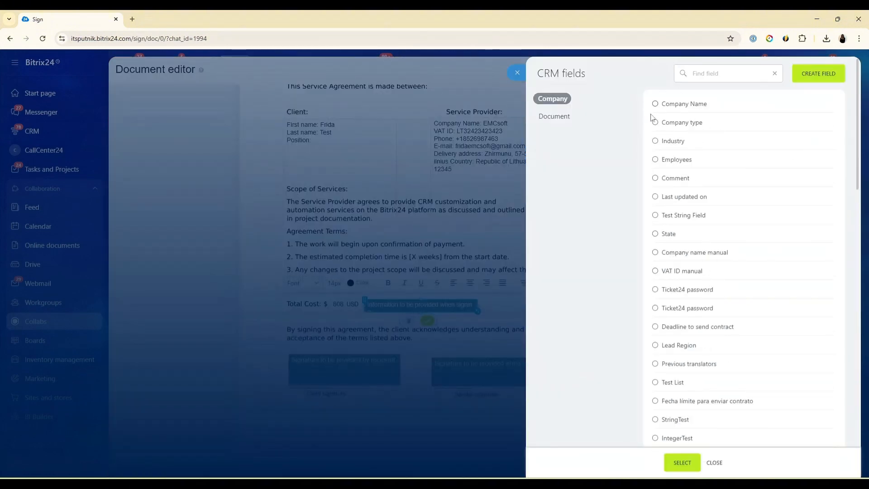
{"action": "left_click", "coordinate": [518, 72]}
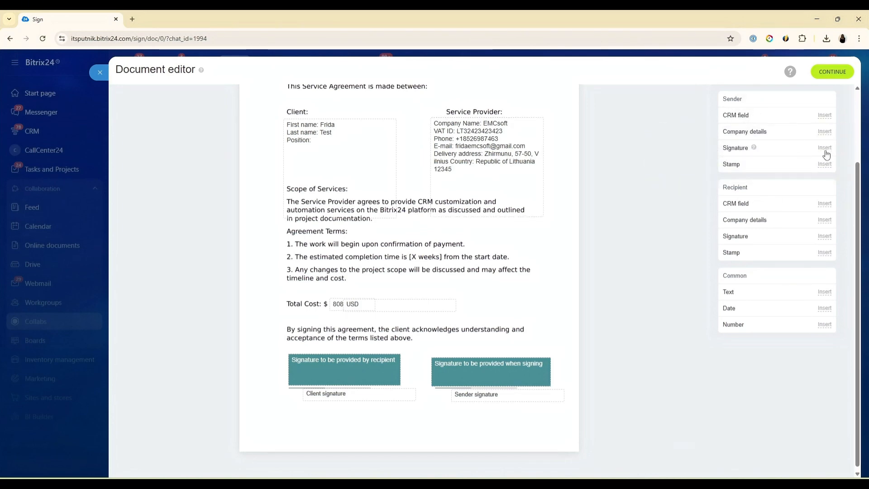
Step: Replace the recipient's signature block with a new signature block, widened and placed above the Client signature label
{"action": "left_click", "coordinate": [392, 377]}
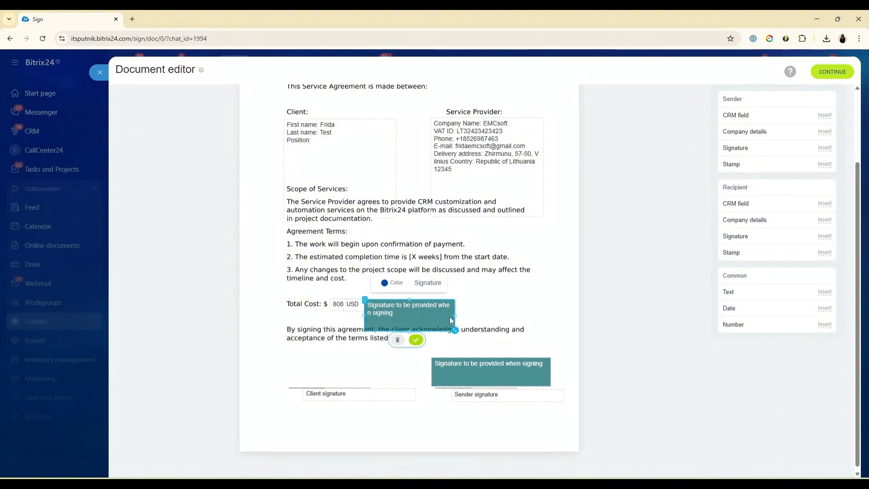
{"action": "left_click_drag", "start_coordinate": [455, 330], "coordinate": [494, 330]}
{"action": "mouse_move", "coordinate": [442, 297]}
{"action": "left_mouse_down"}
{"action": "mouse_move", "coordinate": [355, 360]}
{"action": "mouse_move", "coordinate": [364, 352]}
{"action": "left_mouse_up"}
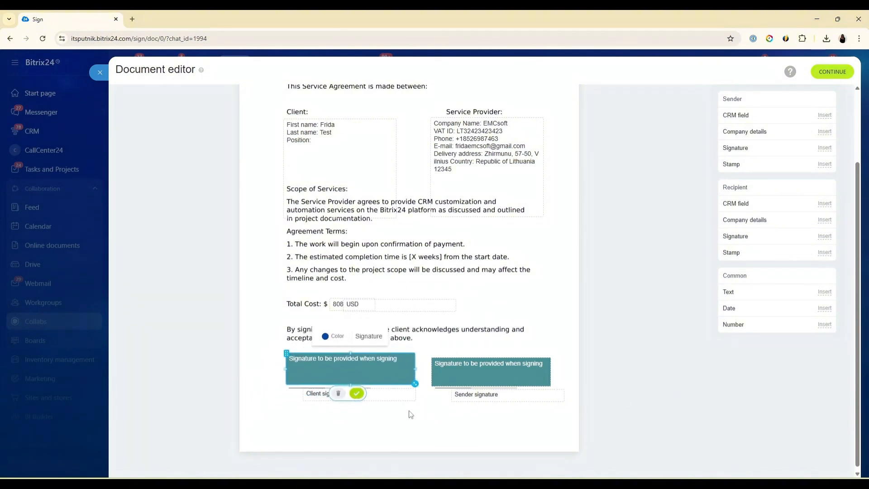
{"action": "left_click", "coordinate": [356, 393]}
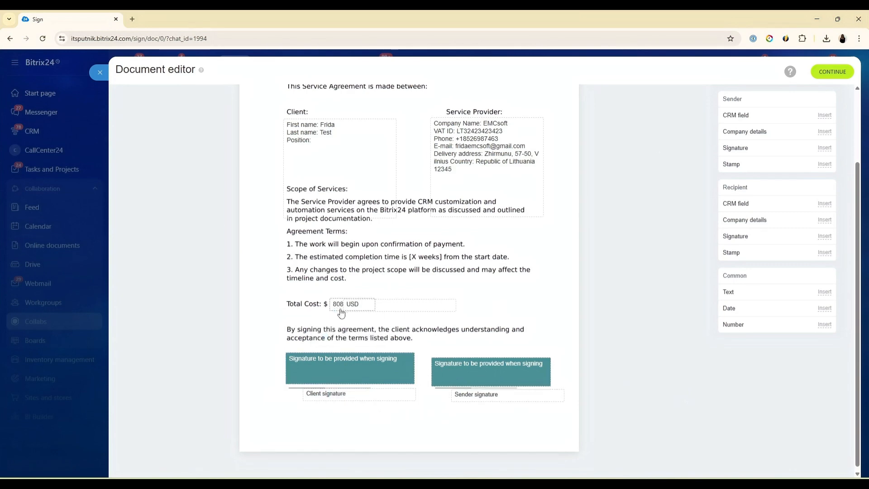
Step: Try a common text block beside the Total Cost amount and delete it
{"action": "left_click", "coordinate": [824, 292]}
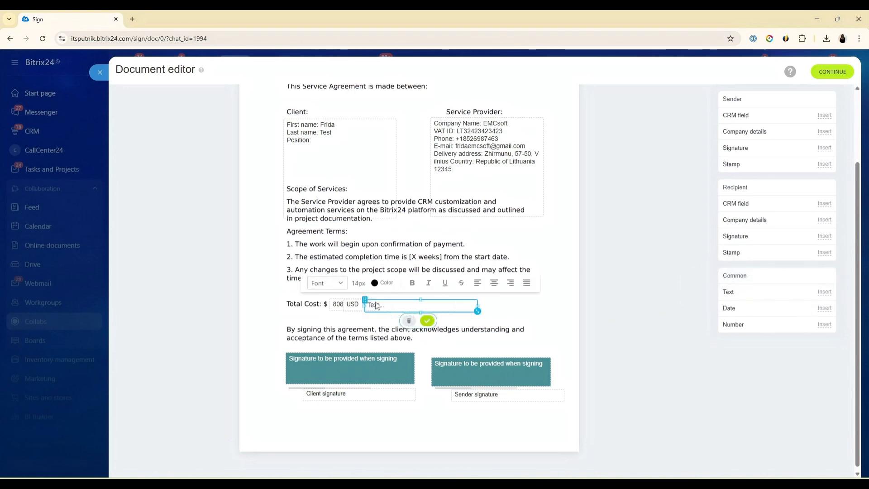
{"action": "left_click_drag", "start_coordinate": [384, 306], "coordinate": [383, 306]}
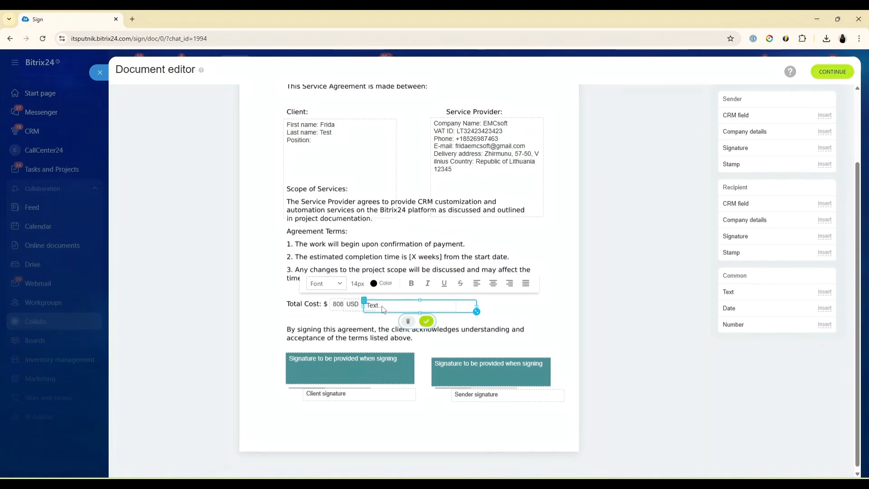
{"action": "left_click", "coordinate": [383, 310]}
{"action": "left_click", "coordinate": [408, 322]}
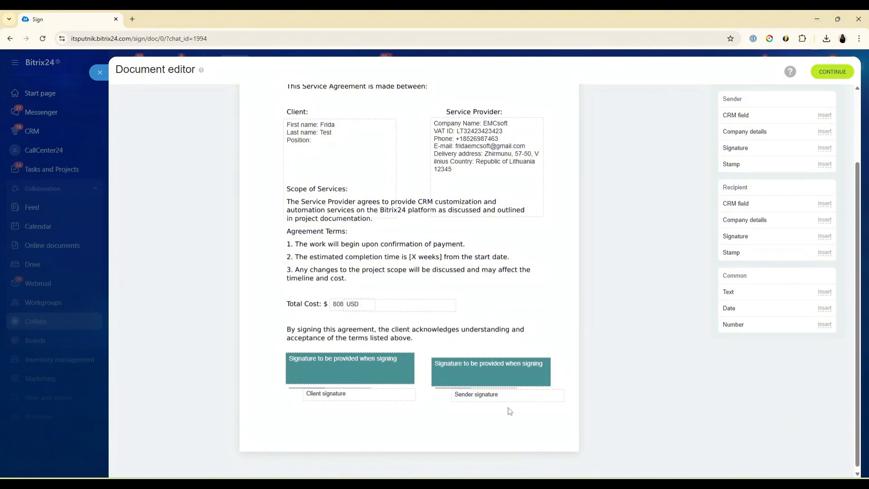
Step: Finish editing the service agreement and submit it for signing
{"action": "left_click", "coordinate": [834, 74]}
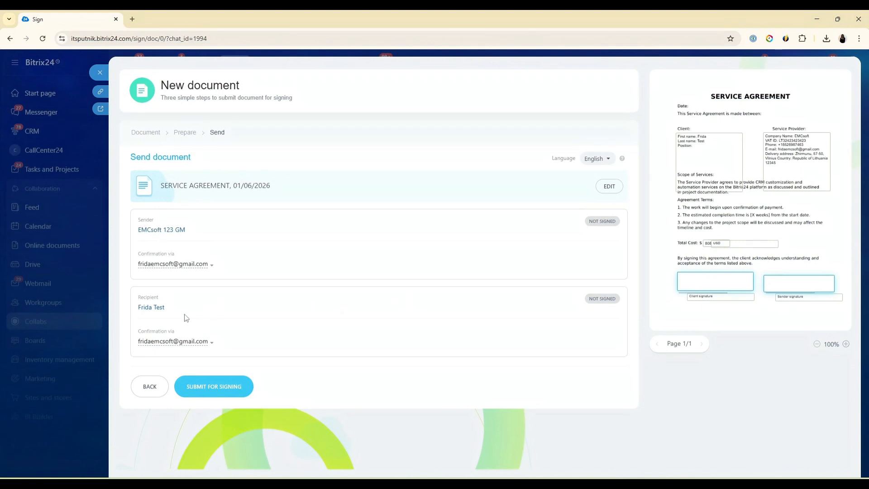
{"action": "left_click", "coordinate": [223, 395]}
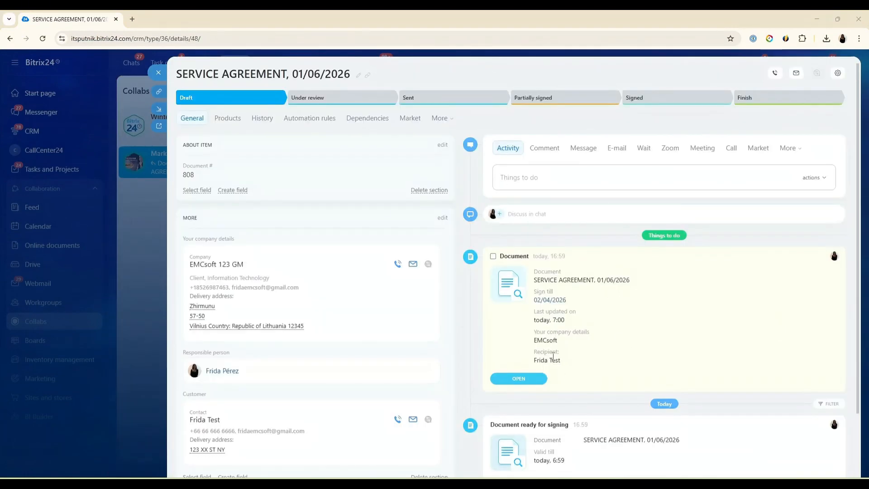
Step: View the submitted service agreement from its CRM record and return to the collab chat
{"action": "left_click", "coordinate": [513, 380]}
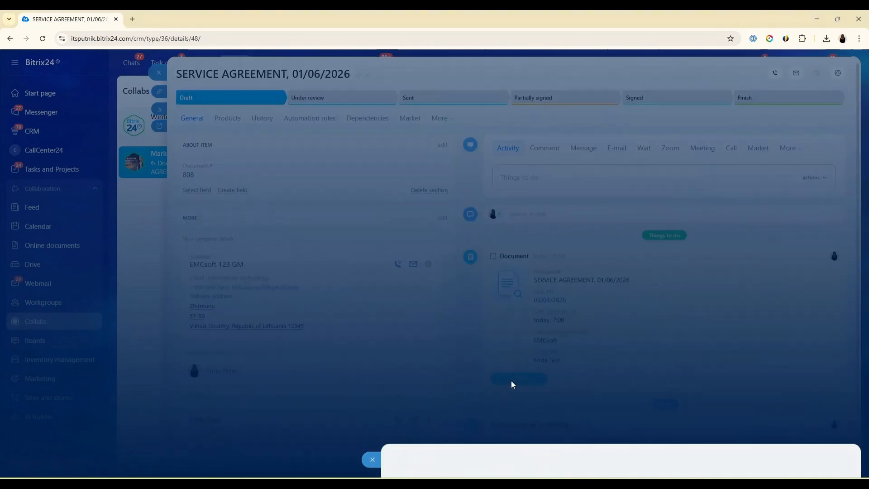
{"action": "scroll", "coordinate": [558, 158], "scroll_direction": "down", "scroll_amount": 2}
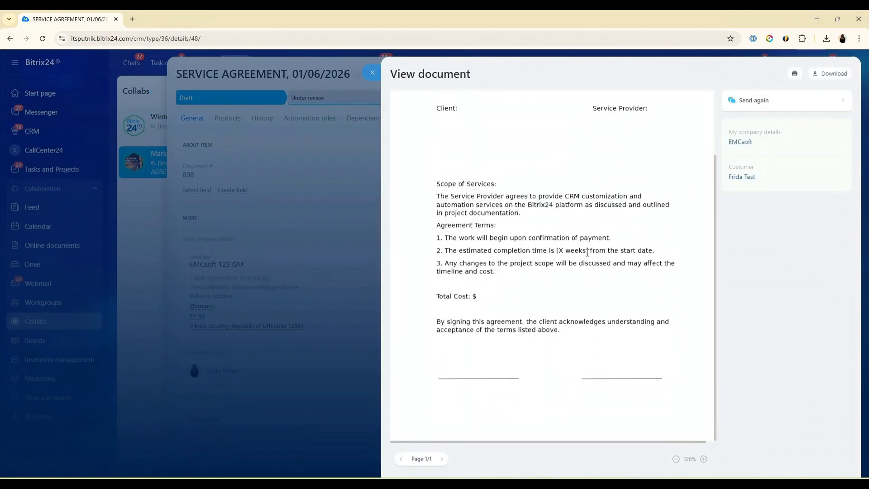
{"action": "scroll", "coordinate": [558, 158], "scroll_direction": "up", "scroll_amount": 2}
{"action": "left_click", "coordinate": [373, 73]}
{"action": "key", "text": "Escape"}
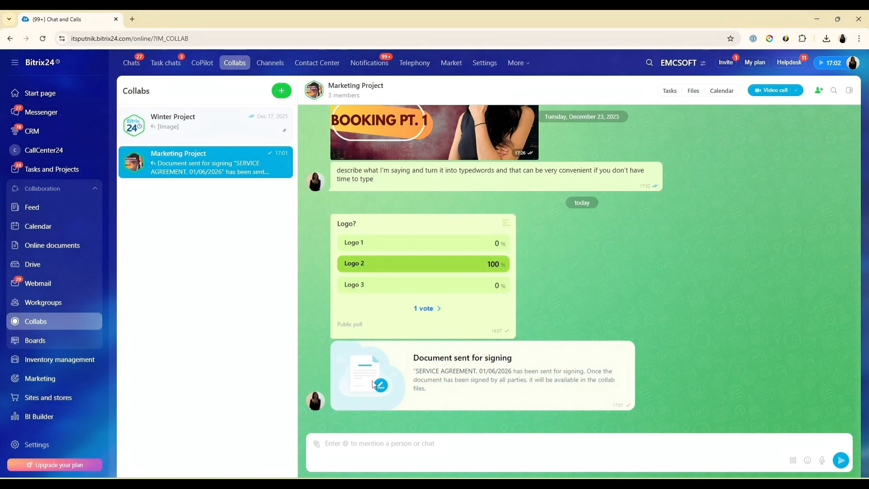
Step: Open Gmail in a new browser tab and open the document from the Bitrix24.Sign signing request e-mail
{"action": "left_click", "coordinate": [132, 19]}
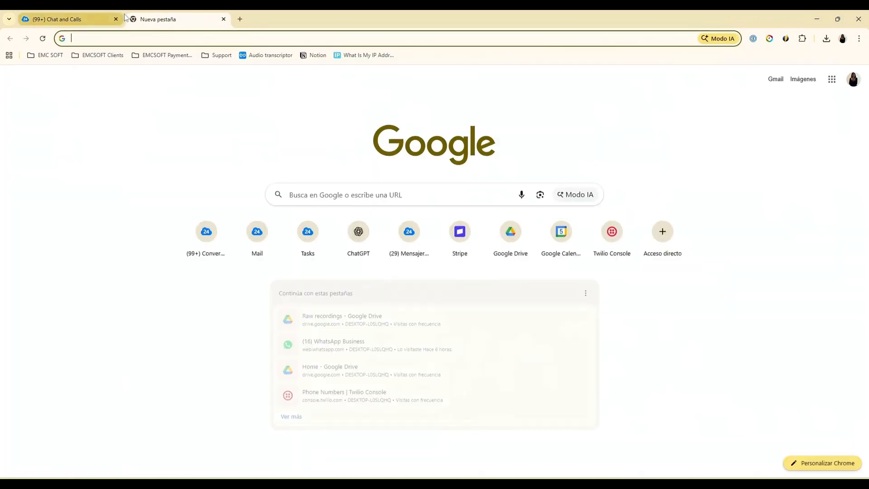
{"action": "type", "text": "gmai"}
{"action": "key", "text": "BackSpace"}
{"action": "key", "text": "BackSpace"}
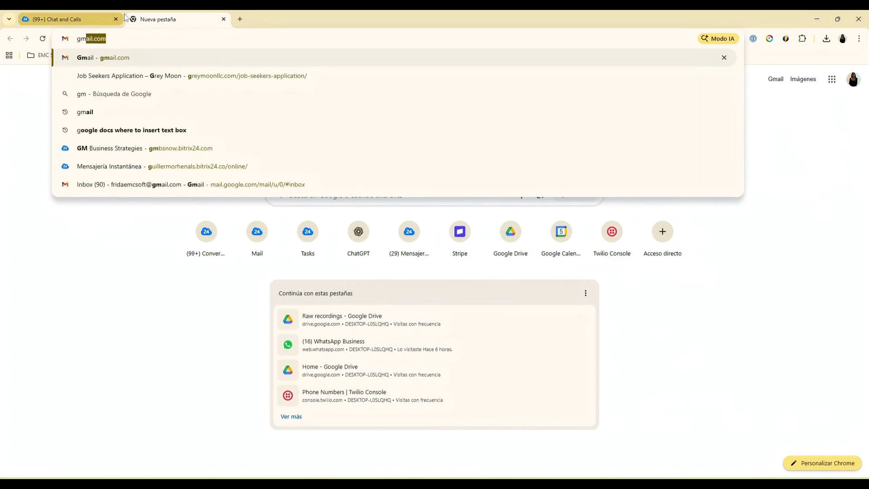
{"action": "type", "text": "ail"}
{"action": "key", "text": "Return"}
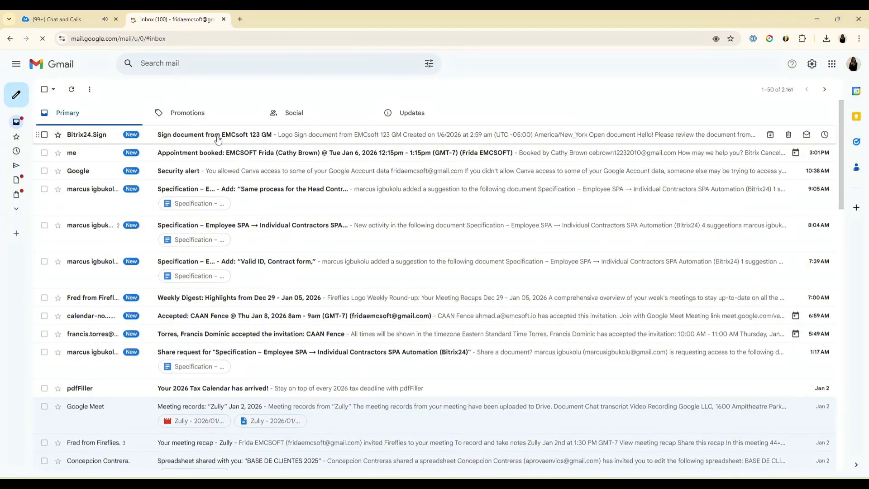
{"action": "left_click", "coordinate": [344, 141]}
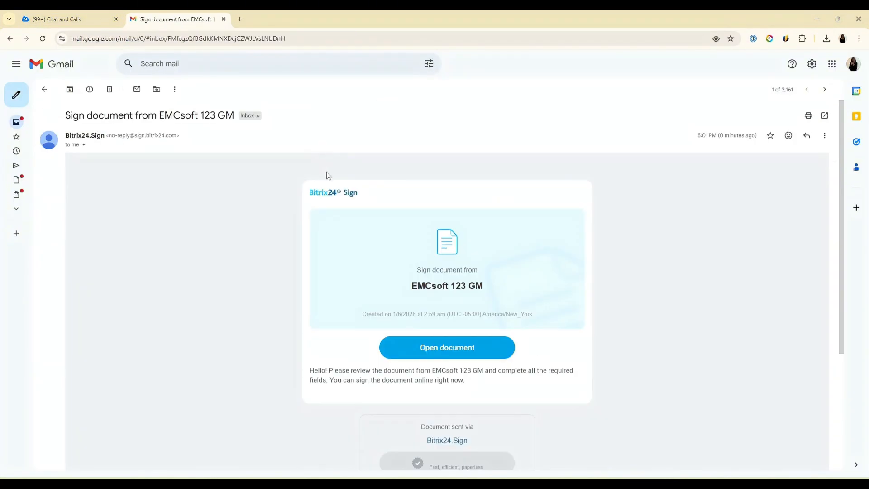
{"action": "left_click", "coordinate": [456, 353]}
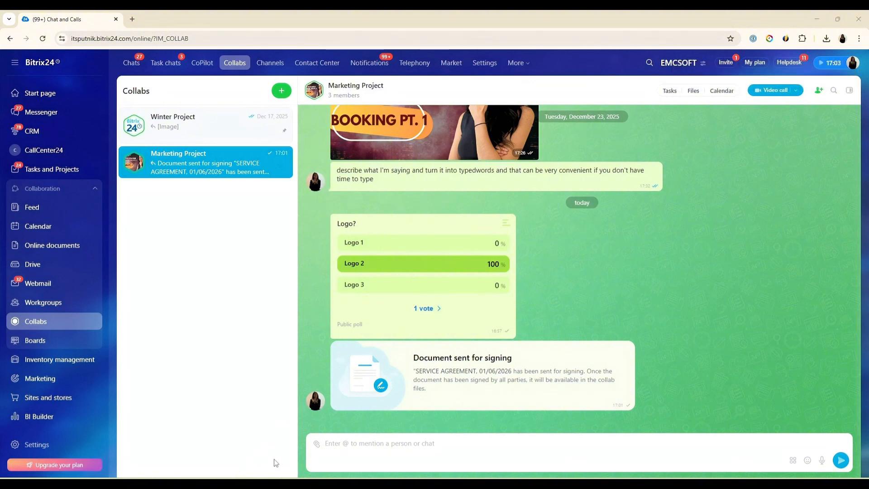
Step: Check the collab chat's time slots option and open the calendar's Open slots settings in a duplicate browser tab
{"action": "left_click", "coordinate": [317, 444]}
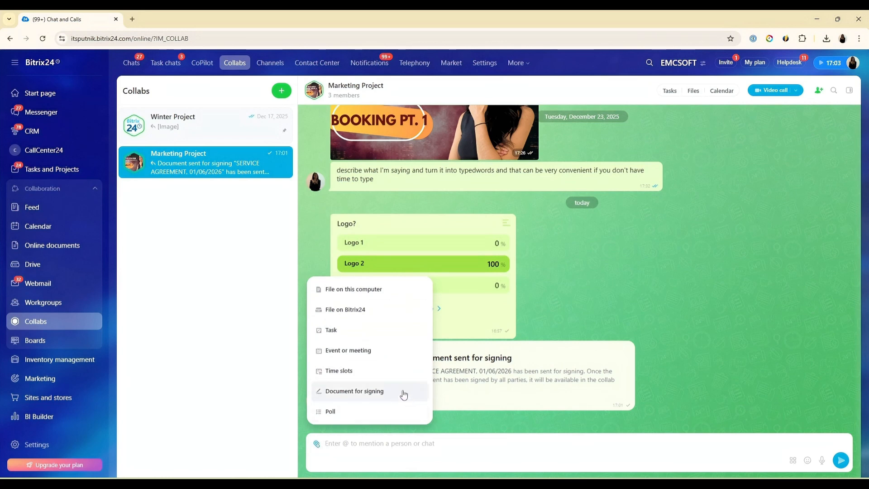
{"action": "left_click", "coordinate": [336, 378]}
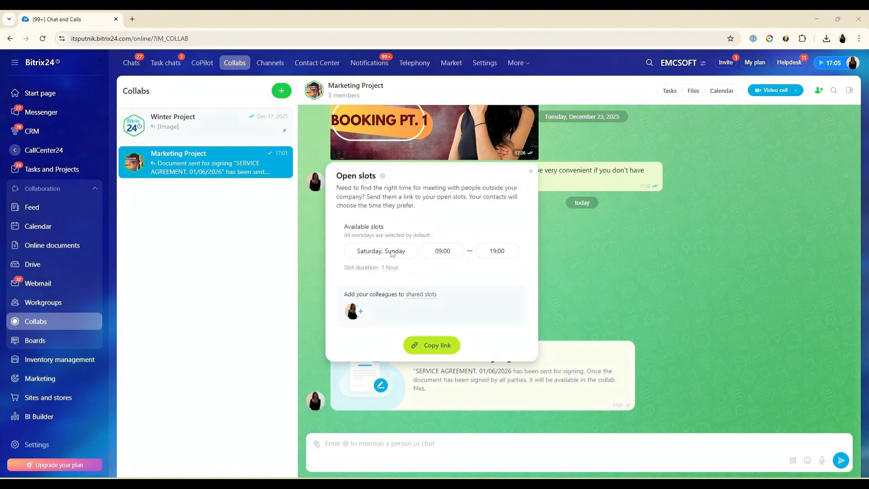
{"action": "right_click", "coordinate": [76, 20]}
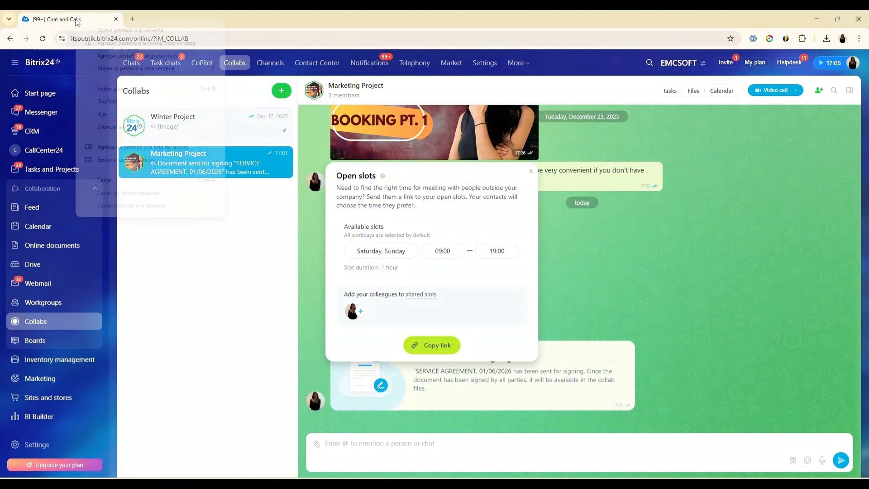
{"action": "left_click", "coordinate": [141, 101]}
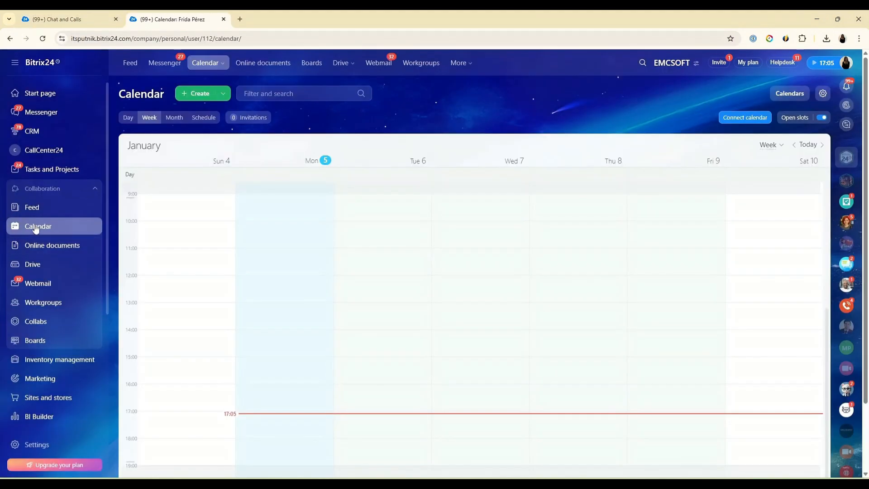
{"action": "left_click", "coordinate": [798, 118]}
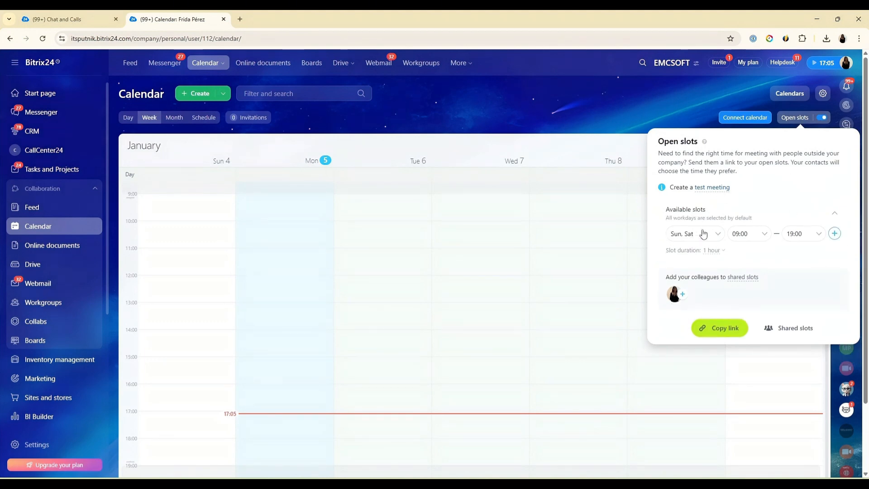
Step: Set the available slot days to Monday through Friday, excluding Saturday and Sunday
{"action": "left_click", "coordinate": [703, 233]}
{"action": "left_click", "coordinate": [664, 271]}
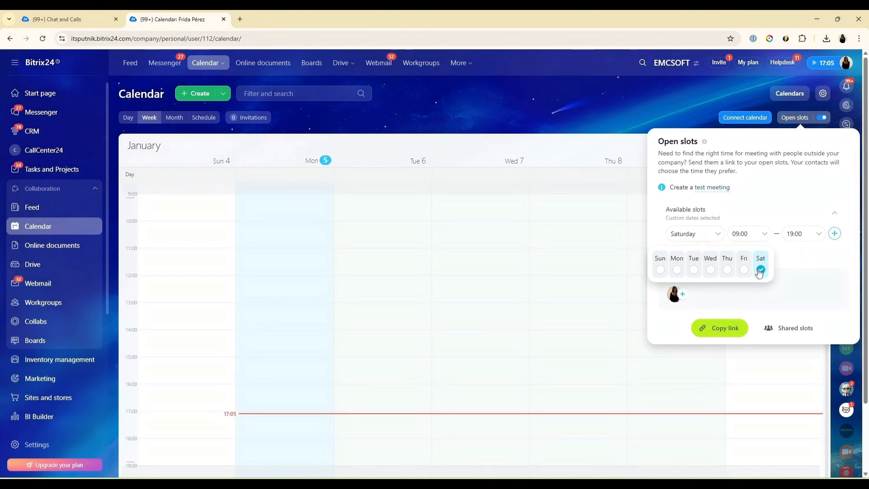
{"action": "left_click", "coordinate": [744, 270]}
{"action": "left_click", "coordinate": [727, 270]}
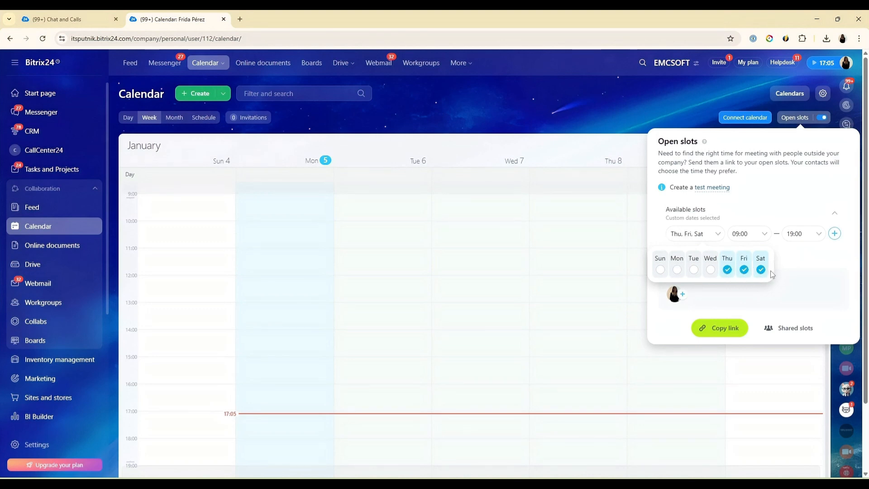
{"action": "left_click", "coordinate": [761, 269]}
{"action": "left_click", "coordinate": [710, 270]}
{"action": "left_click", "coordinate": [694, 270]}
{"action": "left_click", "coordinate": [677, 270]}
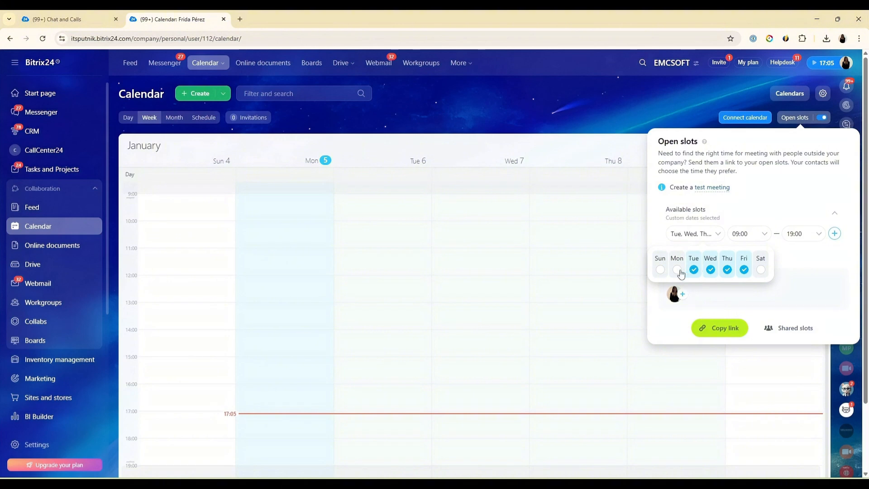
Step: Set the available slot hours from 11:00 to 14:00
{"action": "left_click", "coordinate": [762, 235]}
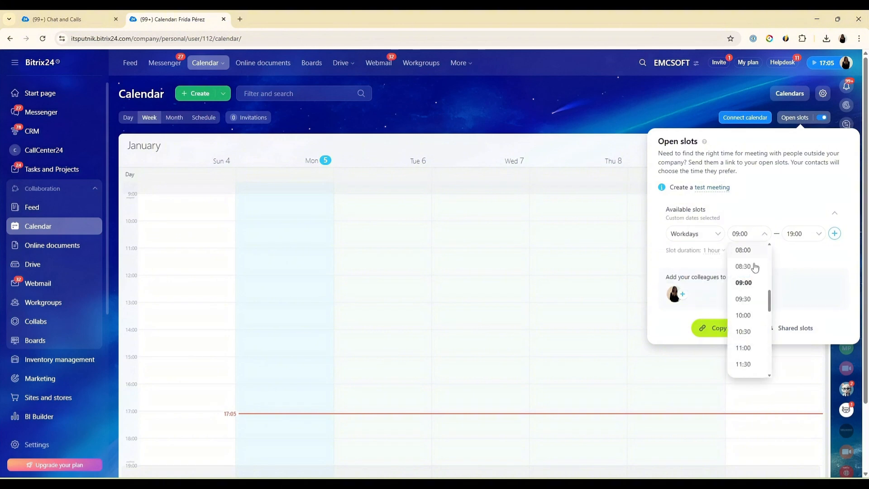
{"action": "scroll", "coordinate": [747, 317], "scroll_direction": "down", "scroll_amount": 1}
{"action": "left_click", "coordinate": [749, 303]}
{"action": "left_click", "coordinate": [801, 233]}
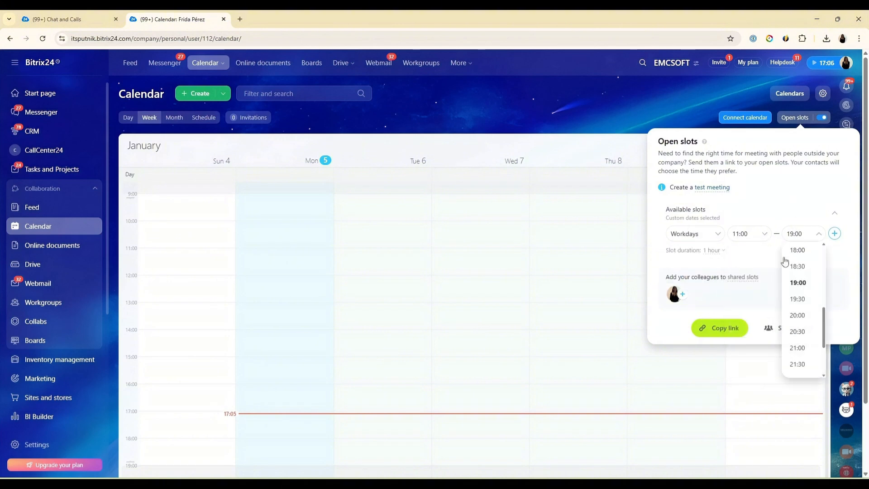
{"action": "scroll", "coordinate": [804, 354], "scroll_direction": "up", "scroll_amount": 4}
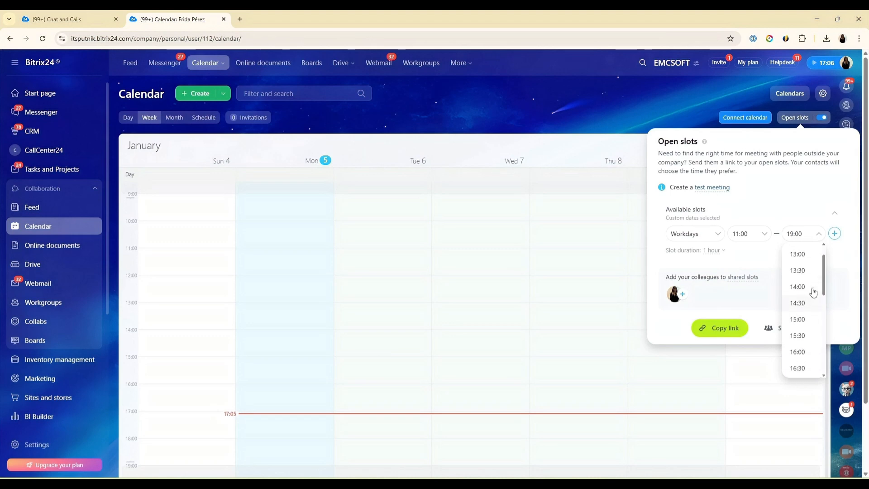
{"action": "left_click", "coordinate": [799, 275]}
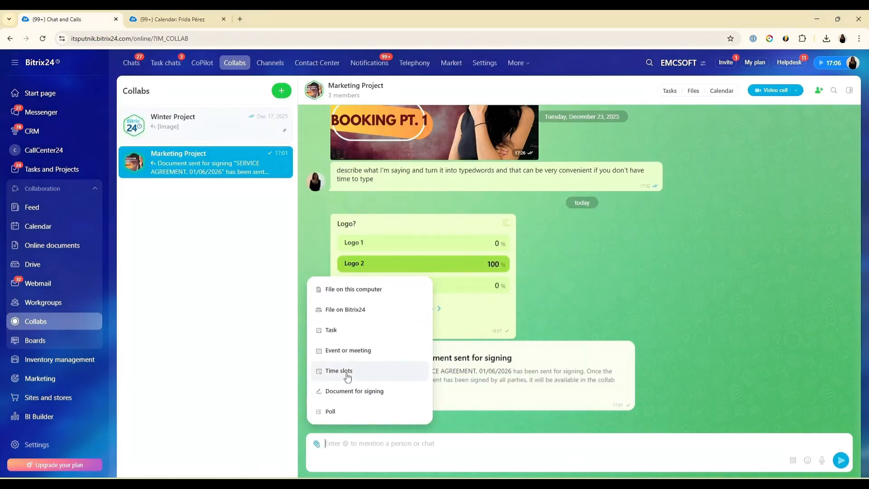
Step: Compare the chat's time slots with the calendar's settings, copy the calendar's open slots link and send it in the Marketing Project chat
{"action": "left_click", "coordinate": [348, 375]}
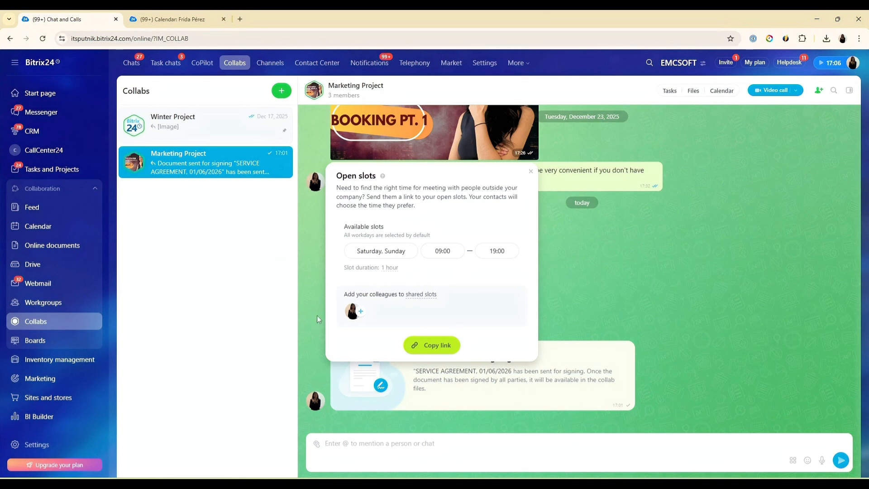
{"action": "left_click", "coordinate": [164, 19]}
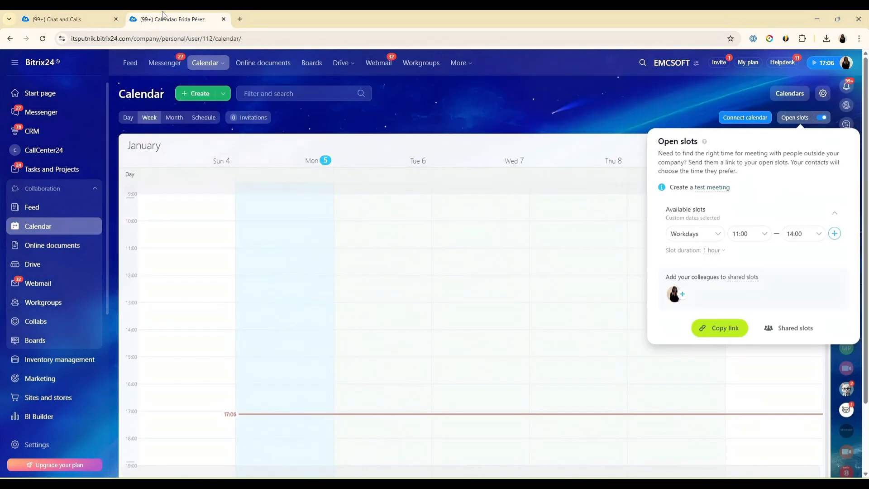
{"action": "left_click", "coordinate": [720, 327]}
{"action": "left_click", "coordinate": [68, 19]}
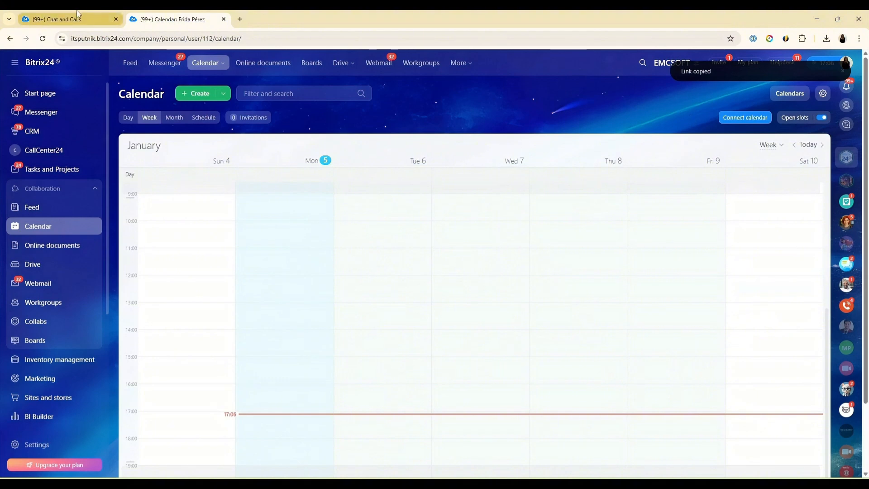
{"action": "type", "text": "https://itsputnik.bitrix24.com/~OMzl8"}
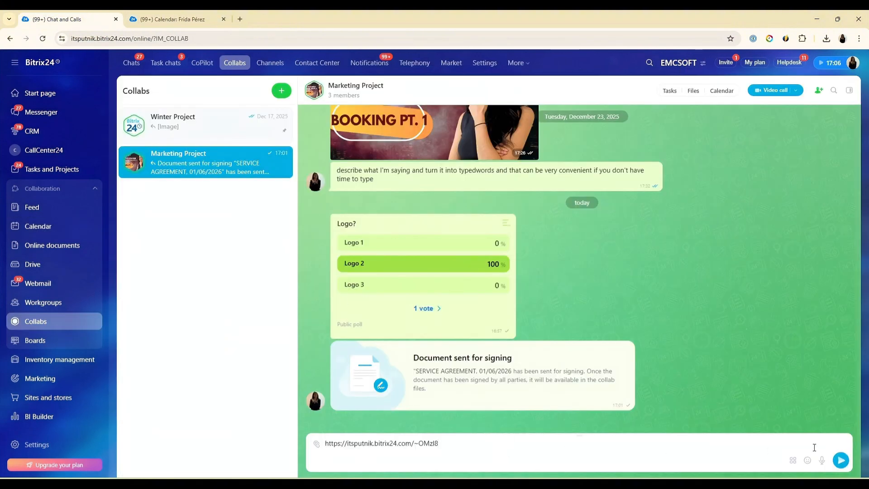
{"action": "left_click", "coordinate": [841, 460]}
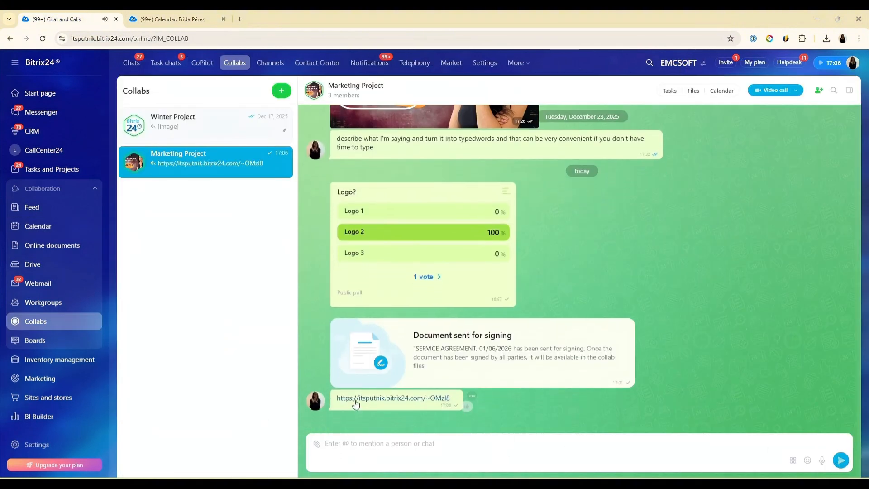
Step: Preview the shared booking page by choosing the first open slot on January 7, 2026, and return to the collab chat
{"action": "left_click", "coordinate": [409, 398]}
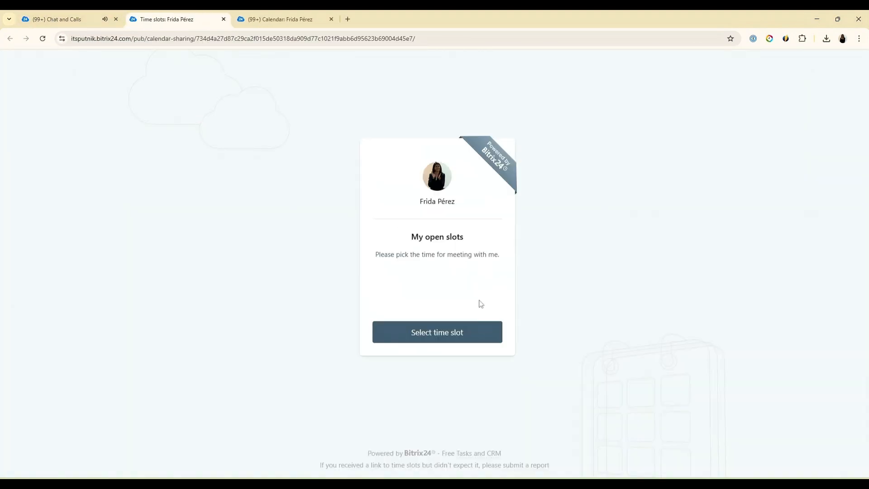
{"action": "left_click", "coordinate": [442, 332]}
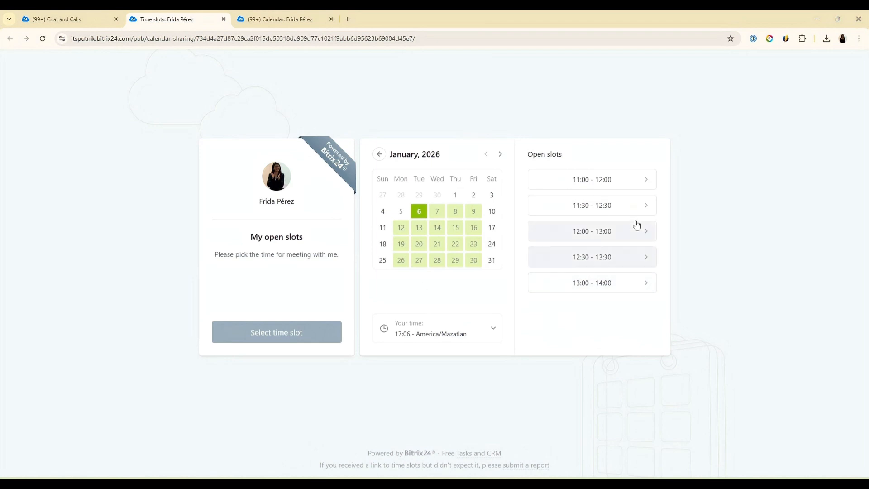
{"action": "left_click", "coordinate": [434, 215]}
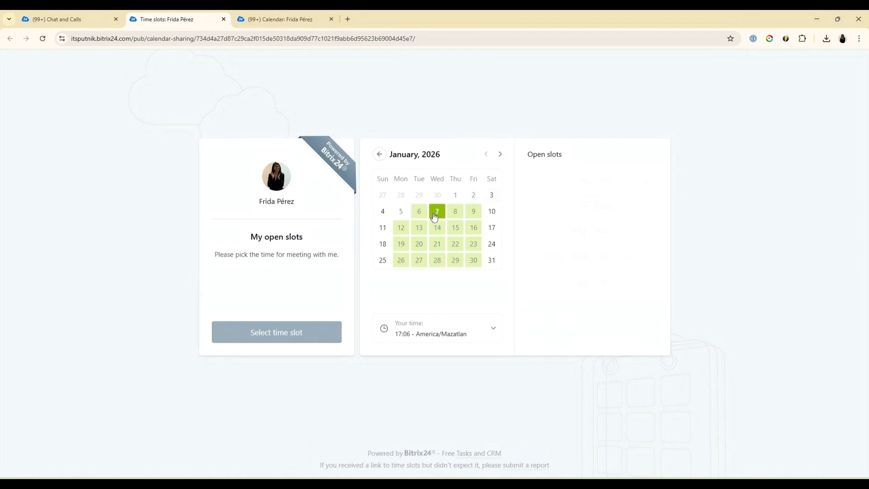
{"action": "left_click", "coordinate": [634, 183]}
{"action": "left_click", "coordinate": [633, 179]}
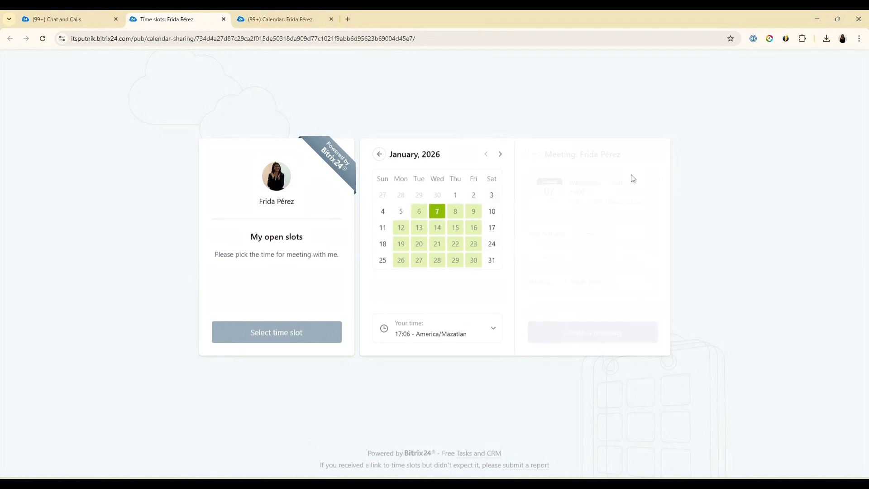
{"action": "left_click", "coordinate": [77, 14]}
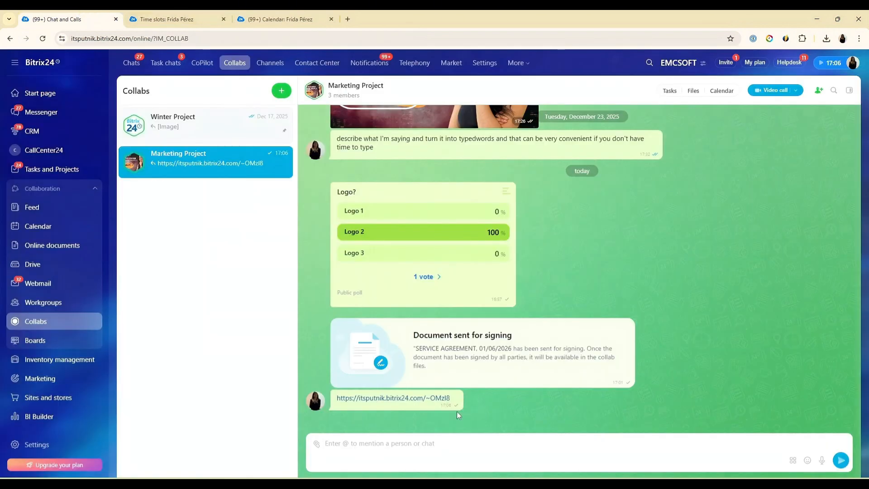
Step: Review the new event form from the collab chat, including its additional options, and cancel it
{"action": "left_click", "coordinate": [317, 444]}
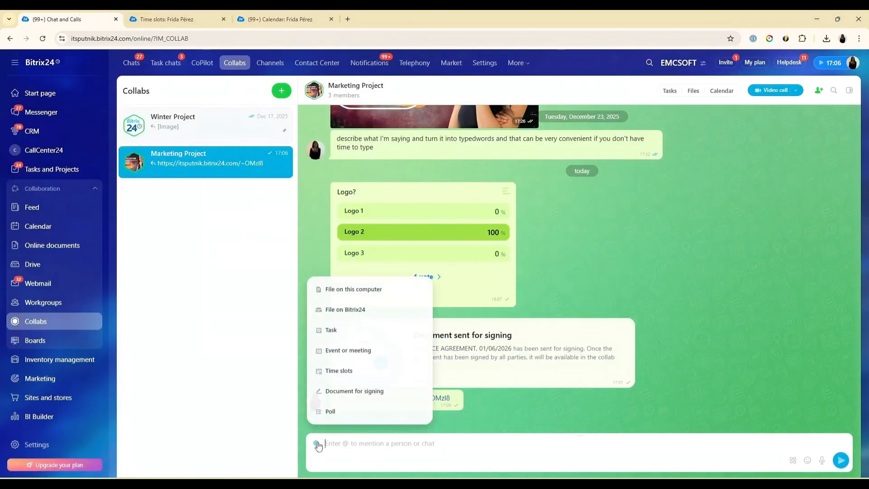
{"action": "left_click", "coordinate": [354, 353]}
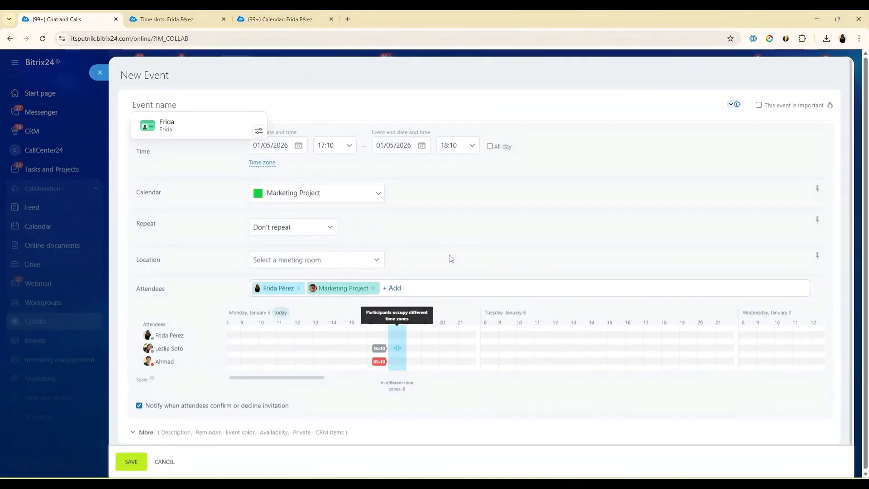
{"action": "scroll", "coordinate": [527, 210], "scroll_direction": "down", "scroll_amount": 1}
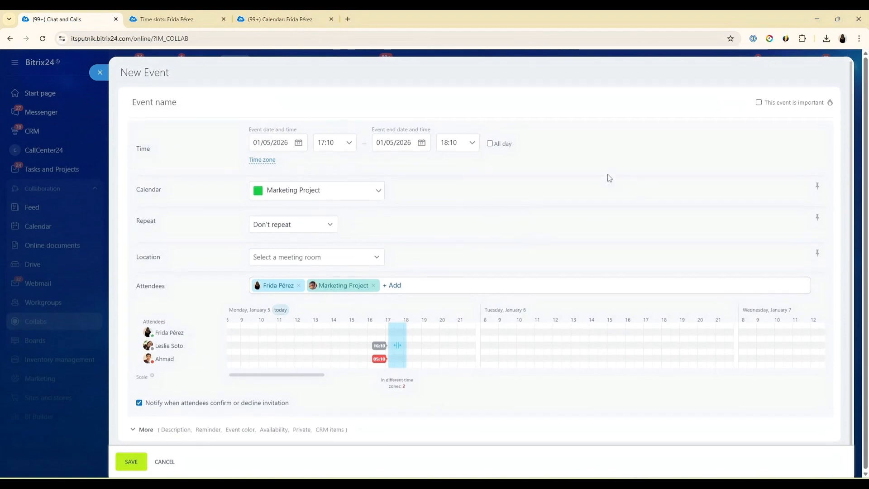
{"action": "left_click", "coordinate": [138, 430]}
{"action": "scroll", "coordinate": [435, 297], "scroll_direction": "down", "scroll_amount": 5}
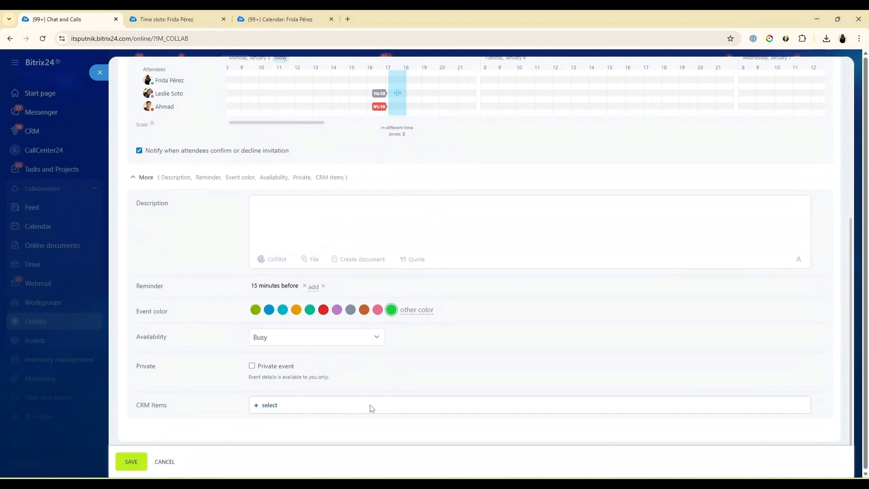
{"action": "scroll", "coordinate": [386, 396], "scroll_direction": "up", "scroll_amount": 5}
{"action": "scroll", "coordinate": [179, 196], "scroll_direction": "up", "scroll_amount": 1}
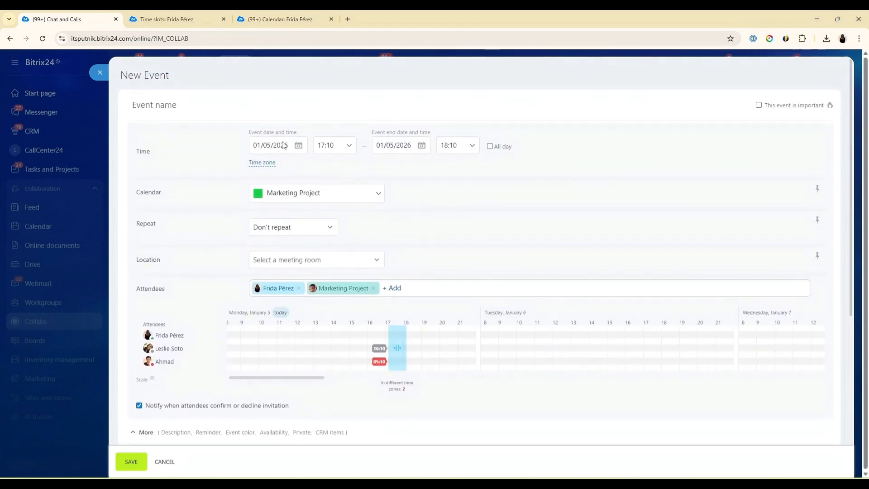
{"action": "scroll", "coordinate": [376, 194], "scroll_direction": "down", "scroll_amount": 5}
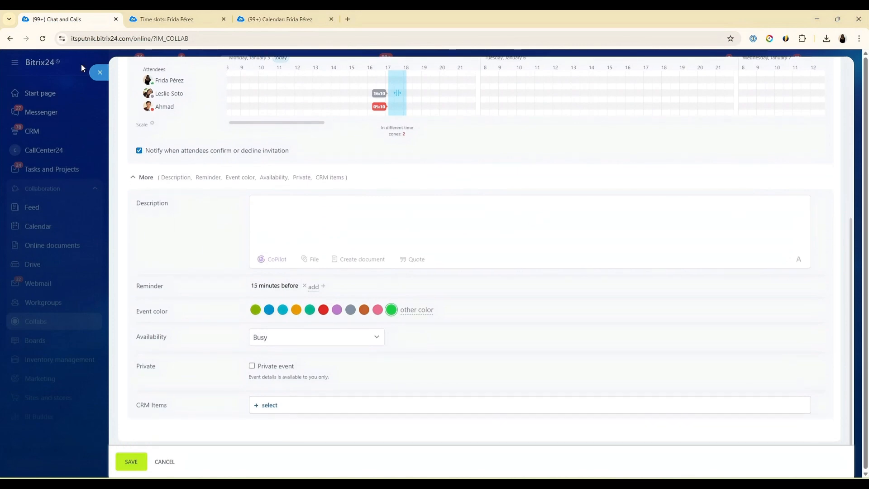
{"action": "left_click", "coordinate": [165, 462]}
Step: Review the quick and detailed forms for a new task from the collab chat and close them without creating a task
{"action": "left_click", "coordinate": [314, 449]}
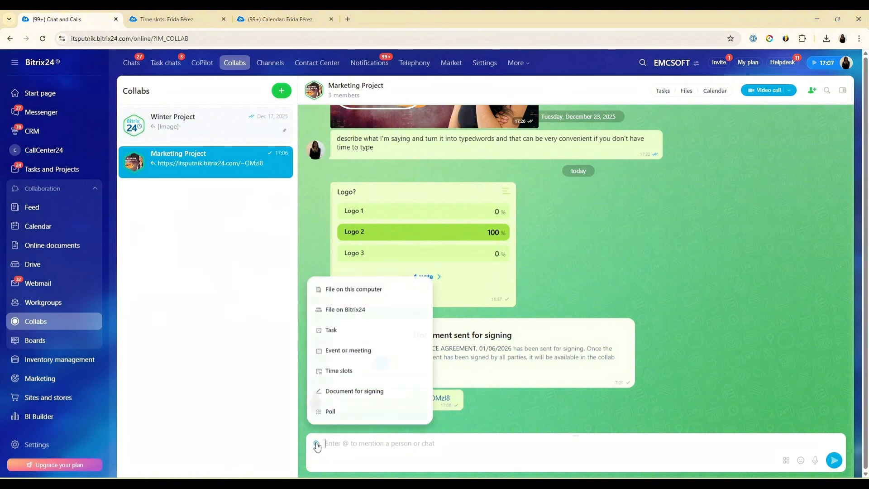
{"action": "left_click", "coordinate": [335, 332]}
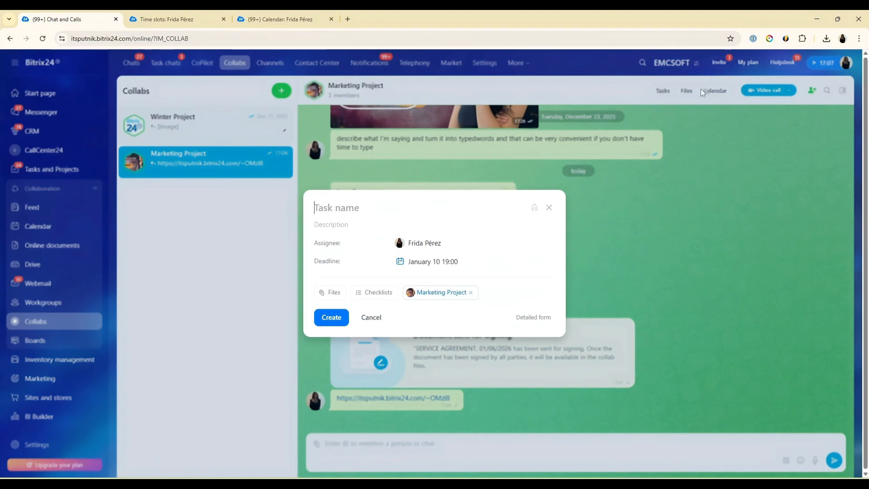
{"action": "left_click", "coordinate": [530, 318]}
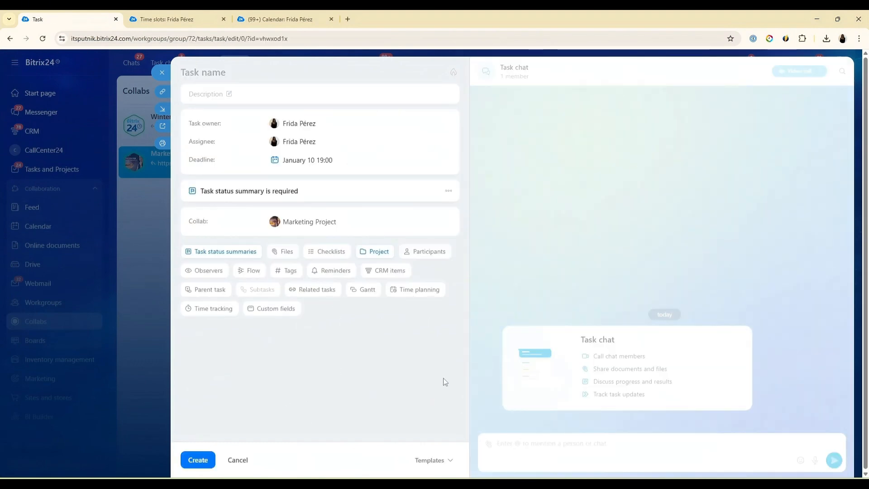
{"action": "left_click", "coordinate": [161, 74]}
Step: View the Bitrix24 file picker, cancel it, and choose to attach a file from this computer
{"action": "left_click", "coordinate": [319, 445]}
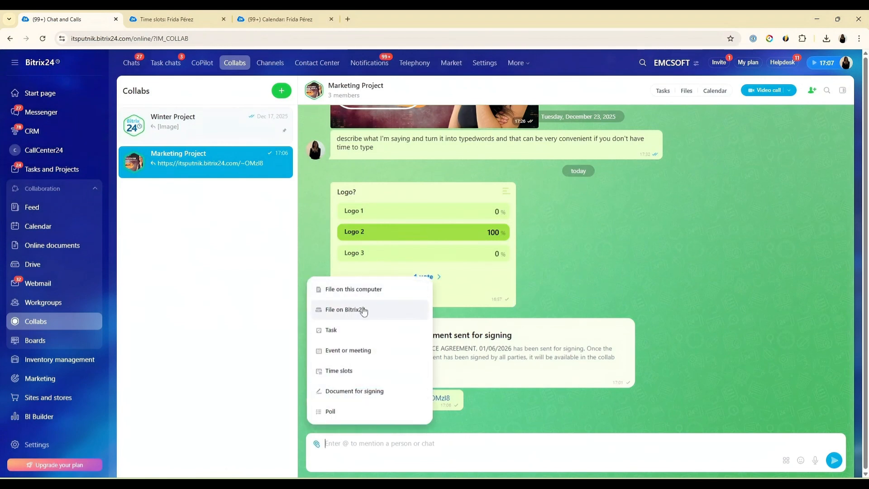
{"action": "left_click", "coordinate": [363, 310]}
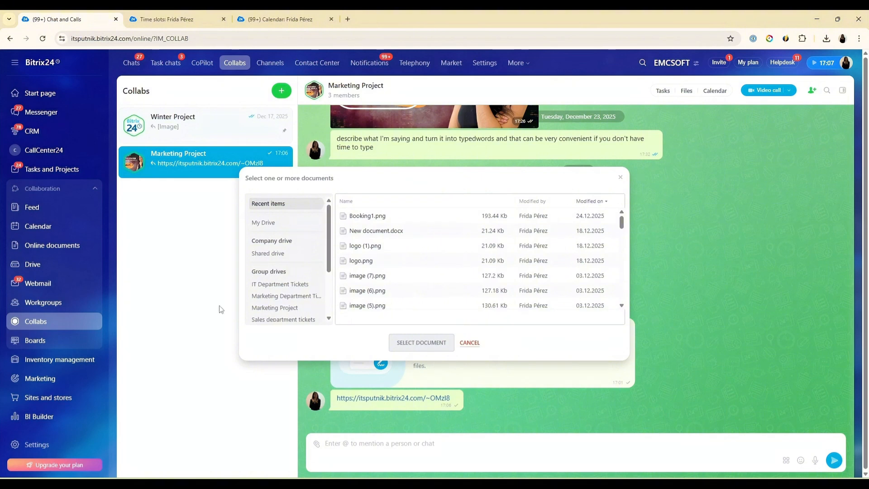
{"action": "left_click", "coordinate": [469, 342]}
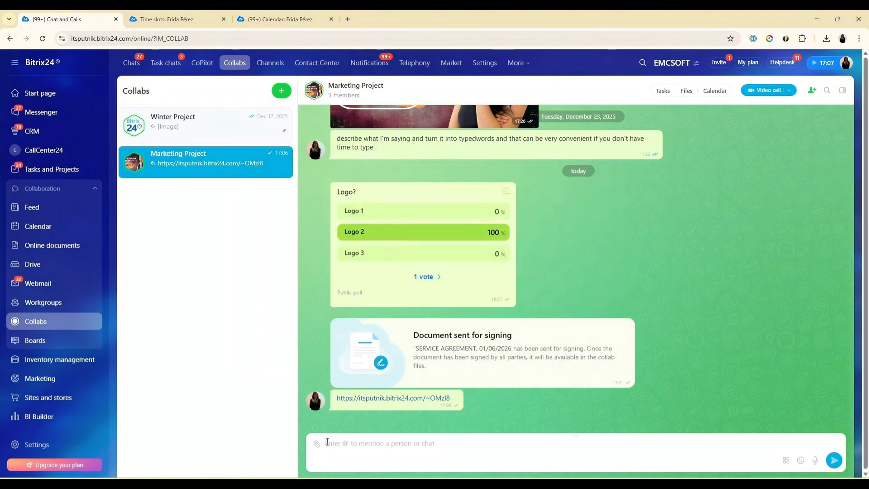
{"action": "left_click", "coordinate": [317, 448]}
{"action": "left_click", "coordinate": [358, 290]}
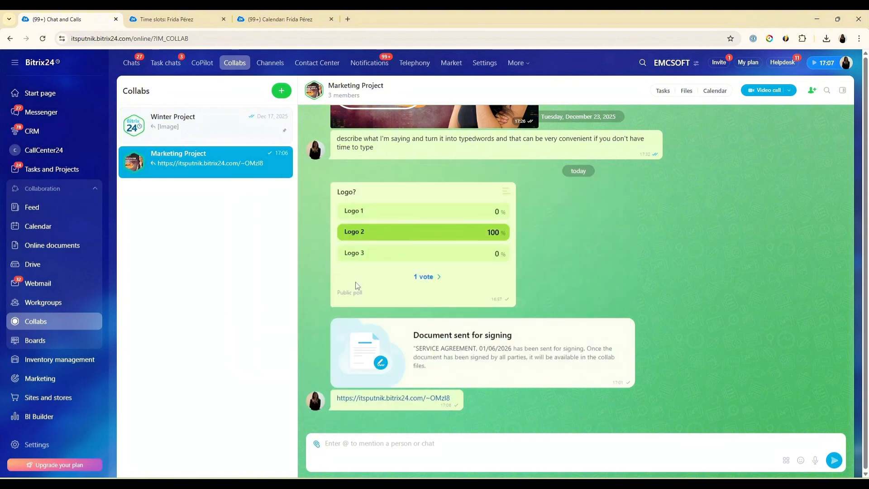